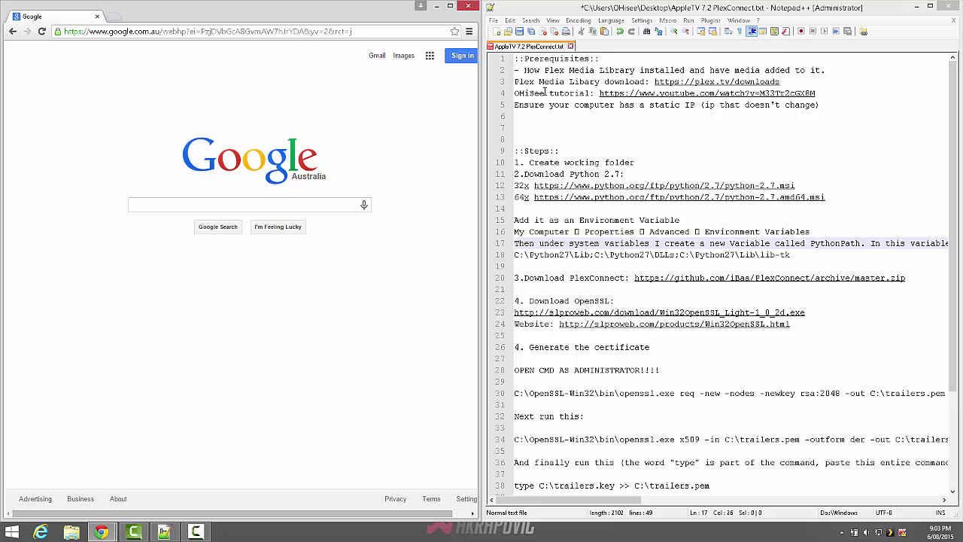
Review the Plex Media Library prerequisites and the working-folder instruction in the setup notes
left_click_drag(530, 58, 637, 72)
left_click(830, 112)
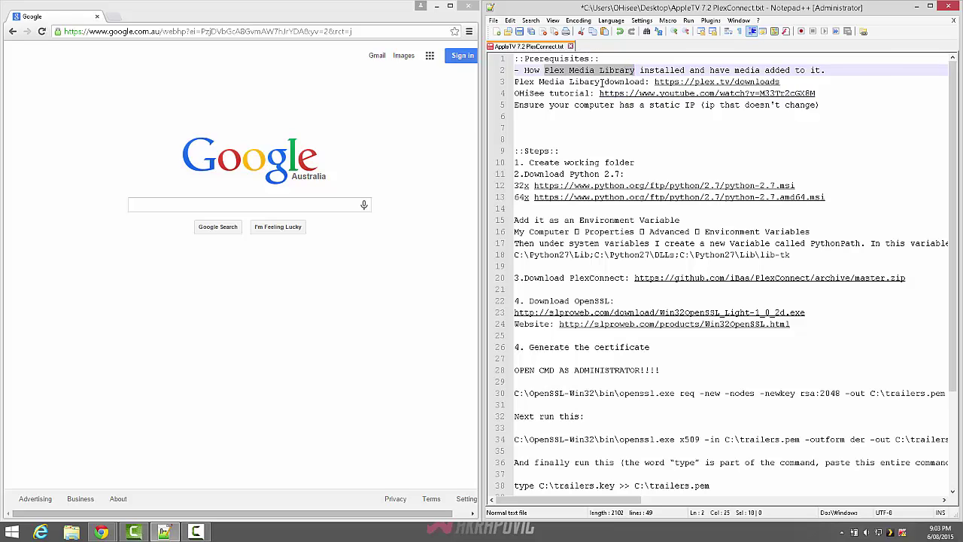
left_click_drag(534, 162, 614, 162)
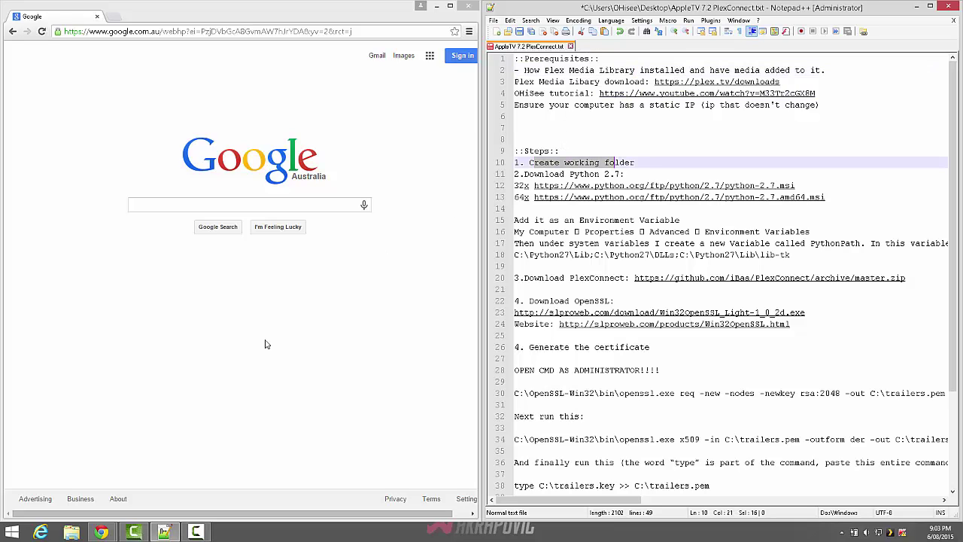
Open File Explorer beside the notes and go to Local Disk (C:)
left_click(70, 531)
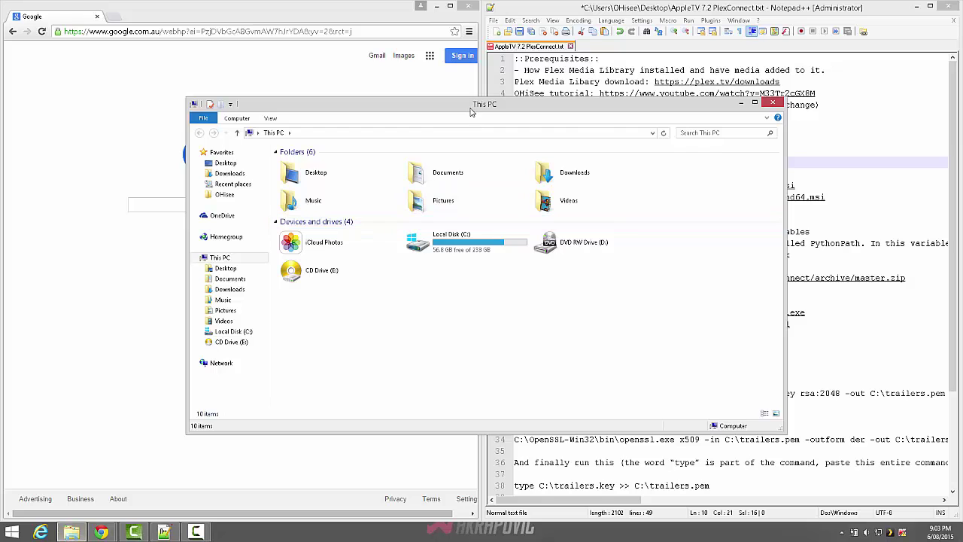
left_click_drag(471, 113, 369, 103)
key("super+Left")
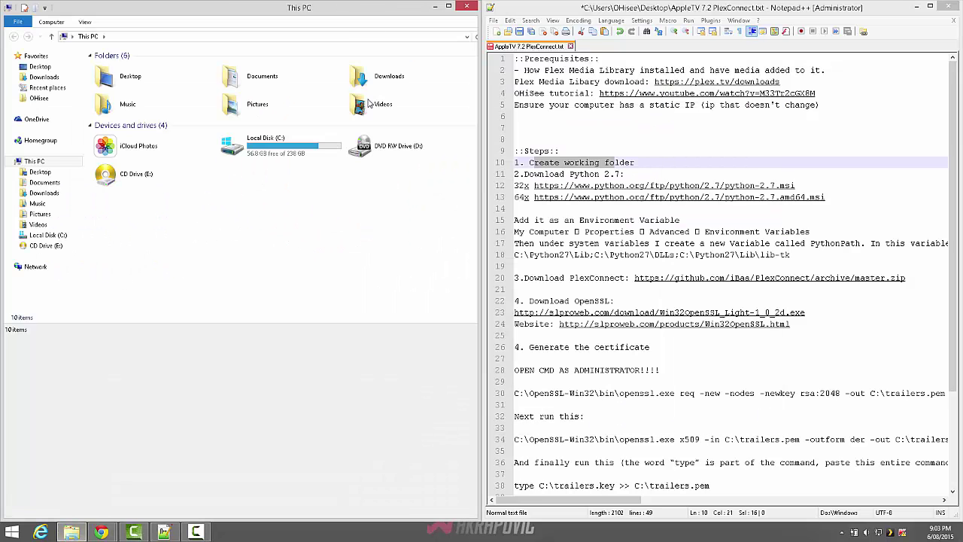
double_click(256, 145)
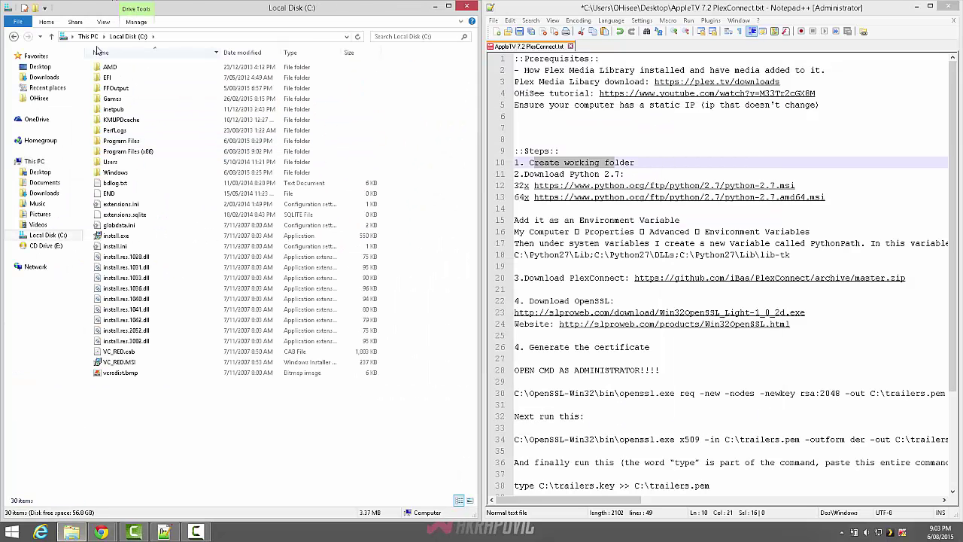
Create a folder named PlexConnect in the root of drive C:, open it, and minimize the window
left_click(46, 23)
left_click(239, 46)
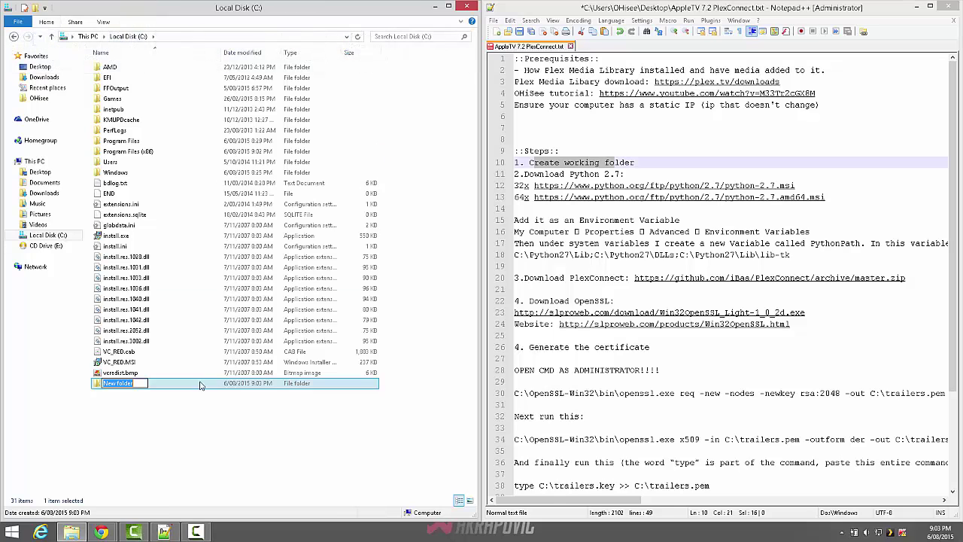
key("BackSpace")
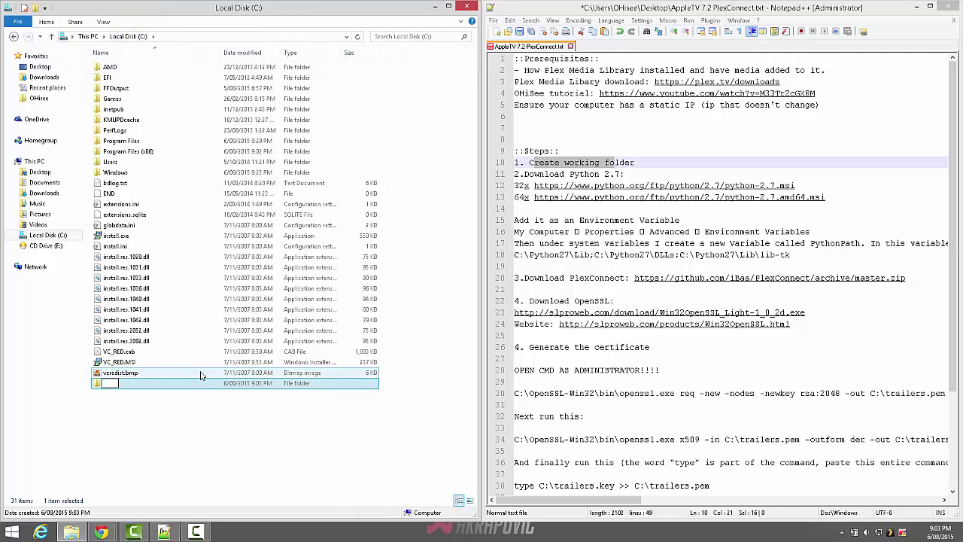
type("PlexConnect")
key("Return")
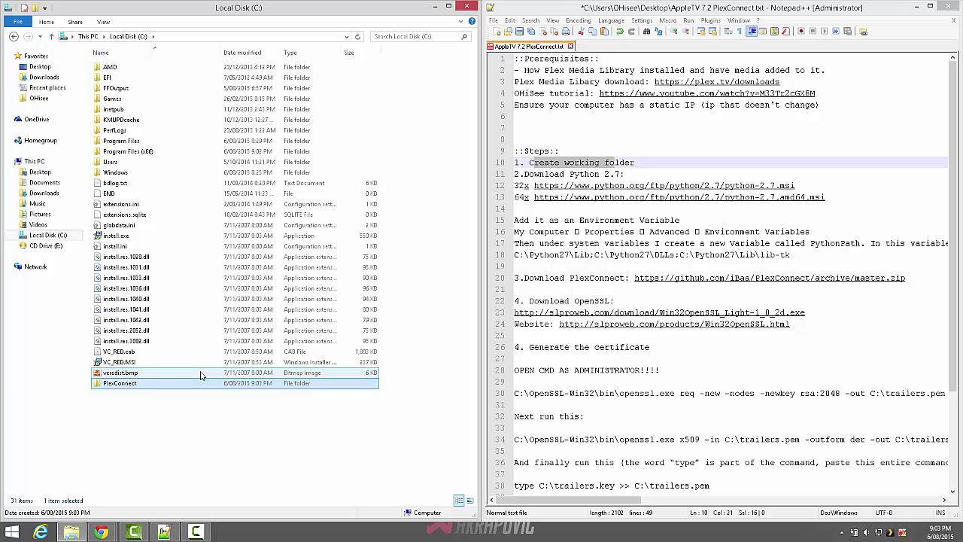
key("Return")
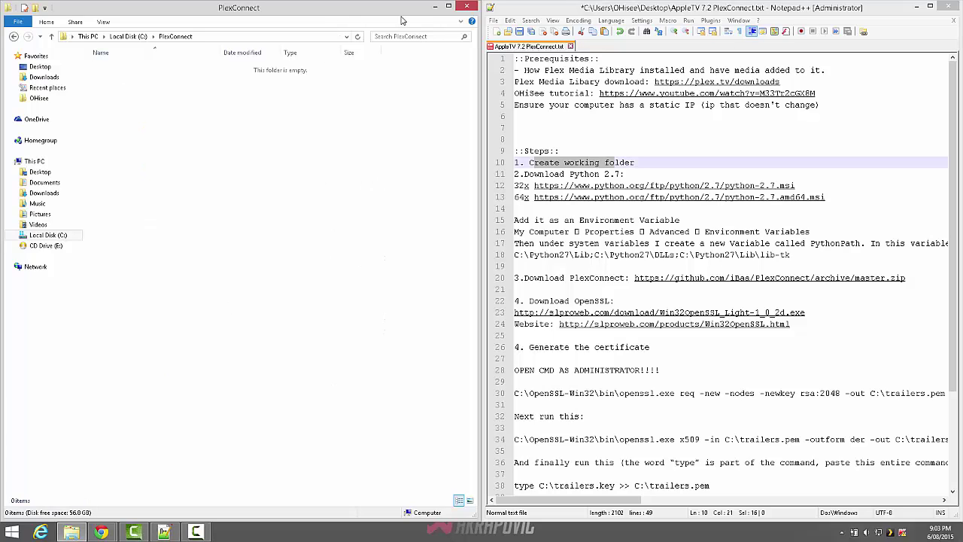
left_click(435, 6)
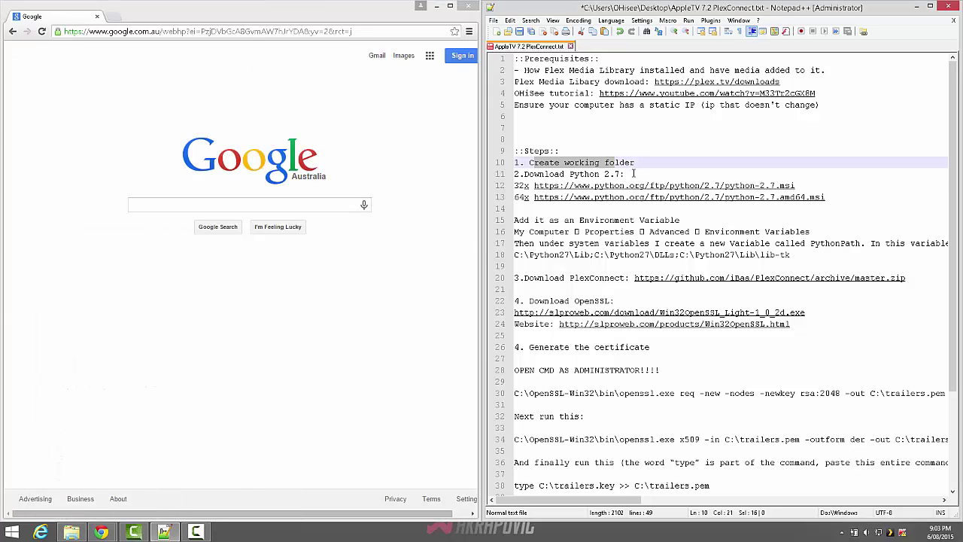
Download the 64-bit Python 2.7 installer in Chrome using the link from the notes, and set it to open when done
left_click_drag(625, 173, 543, 173)
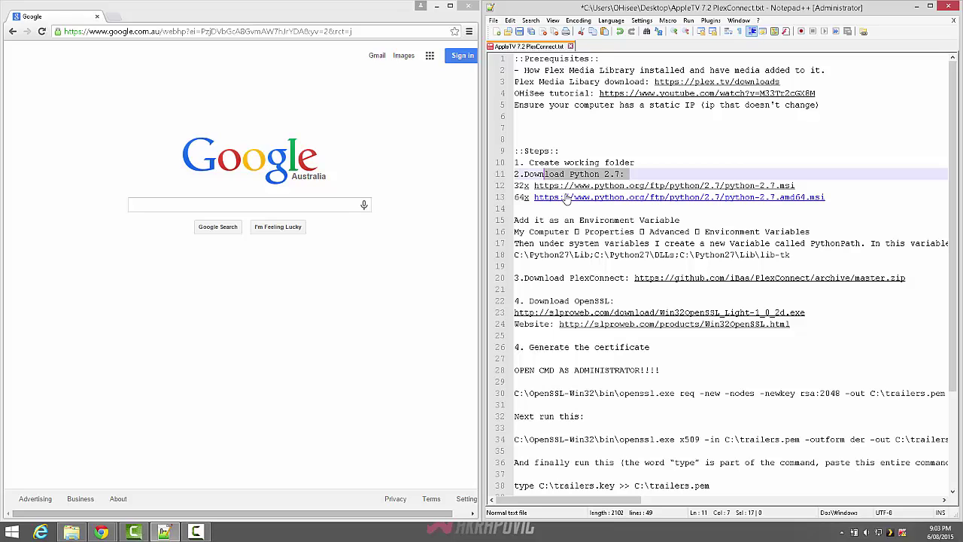
left_click_drag(845, 200, 535, 198)
key("ctrl+c")
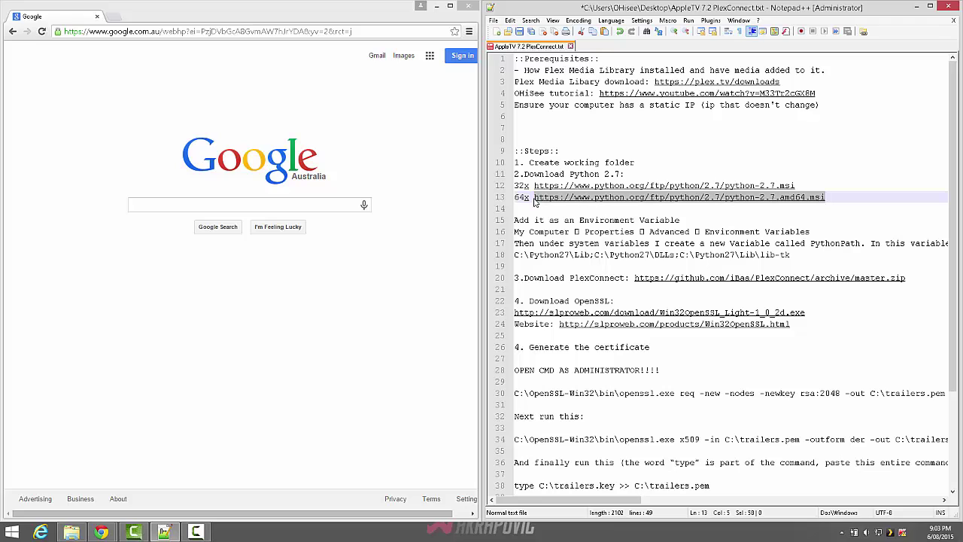
left_click(233, 33)
key("ctrl+v")
key("Return")
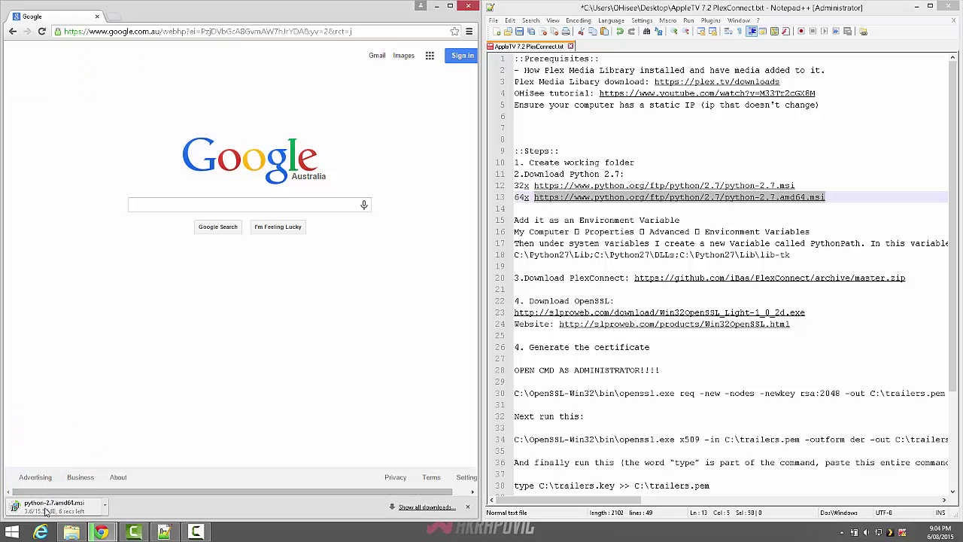
left_click(45, 512)
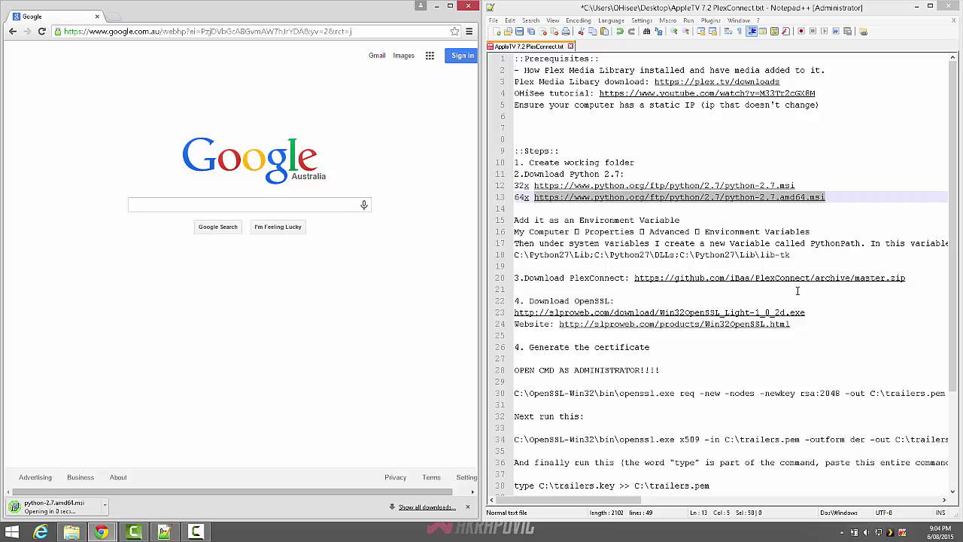
Bring the security warning for python-2.7.amd64.msi forward, move it off the notes, and allow the installer to run
left_click(677, 95)
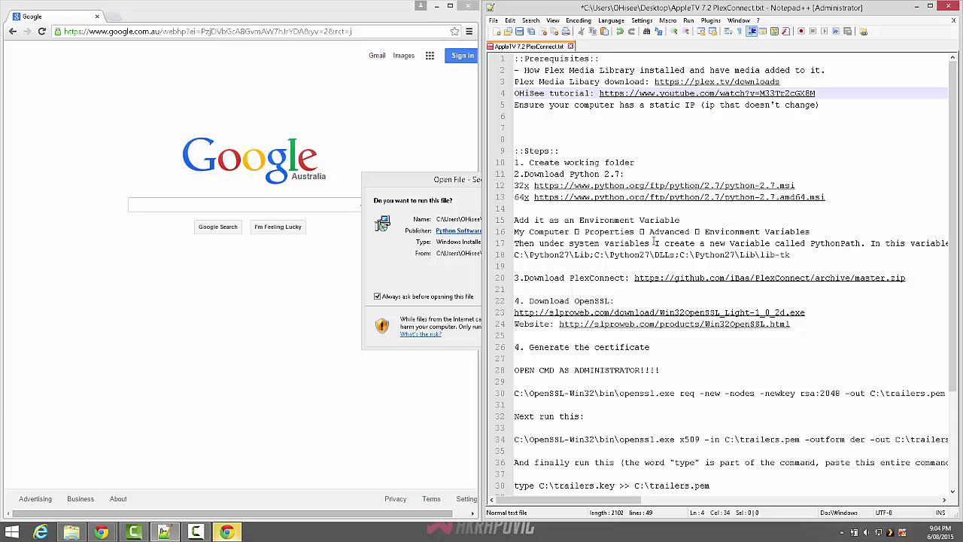
left_click(456, 180)
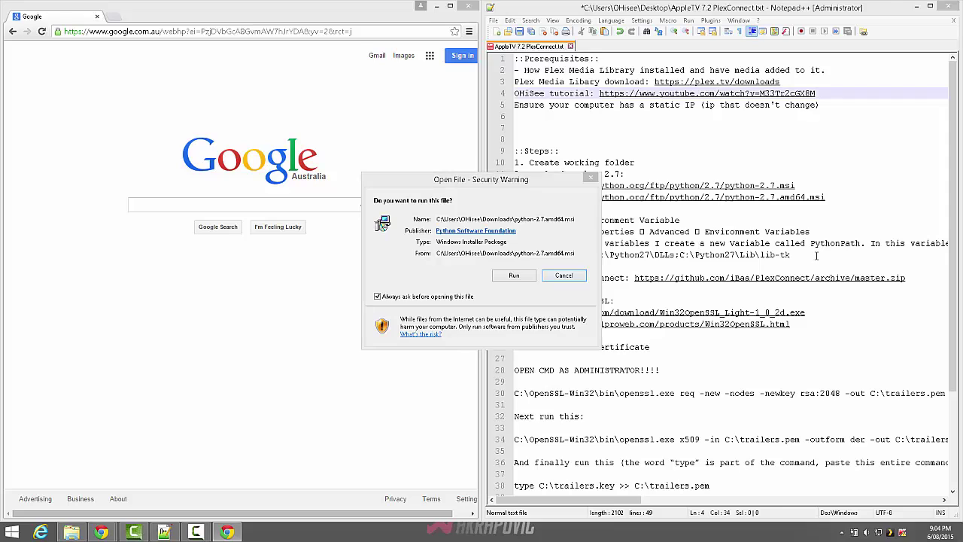
left_click(535, 234)
left_click(452, 179)
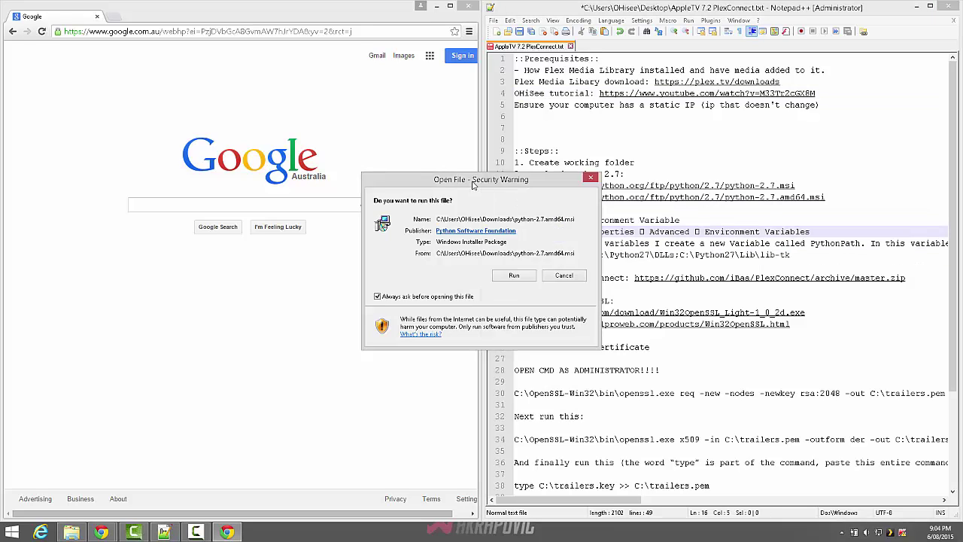
left_click_drag(452, 179, 331, 169)
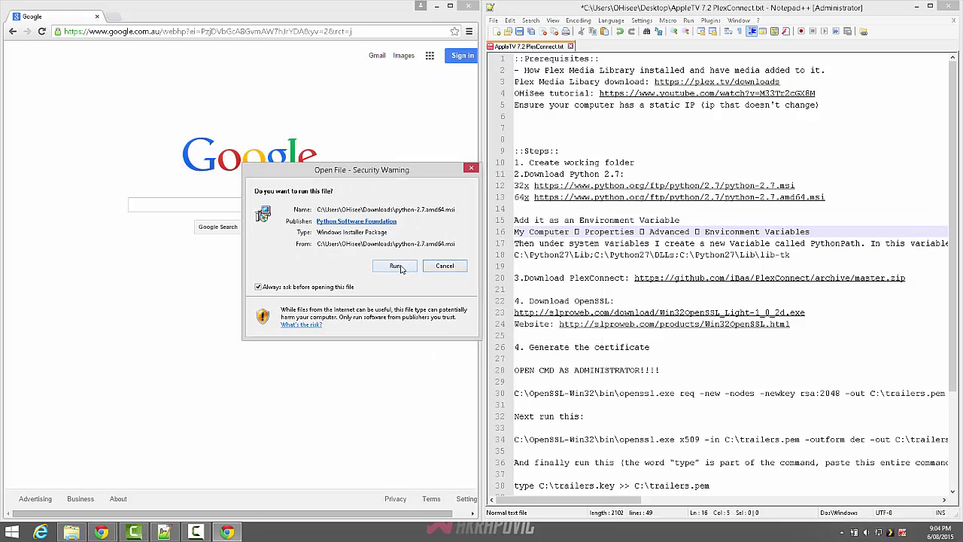
left_click(398, 269)
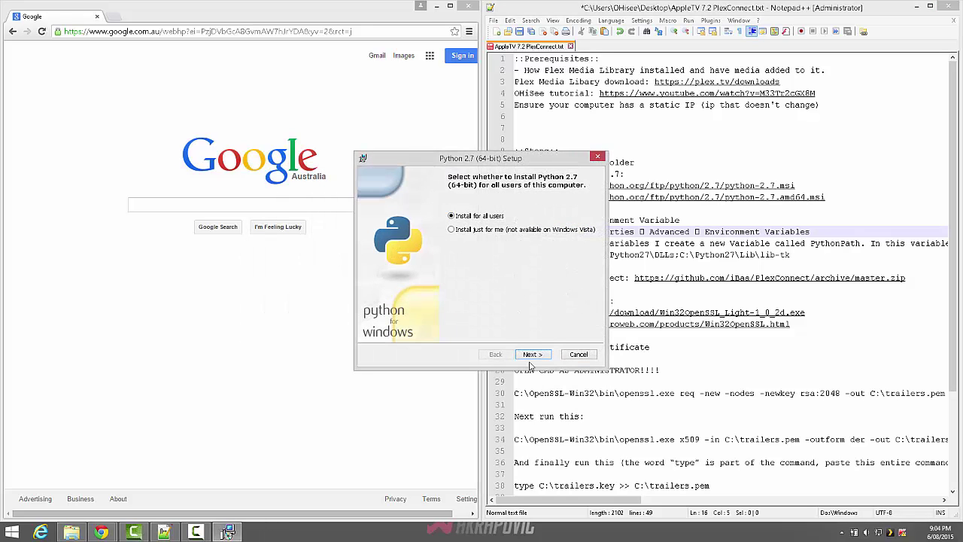
Install Python 2.7 (64-bit) for all users in C:\Python27\ with the default features, and finish the setup
left_click(532, 354)
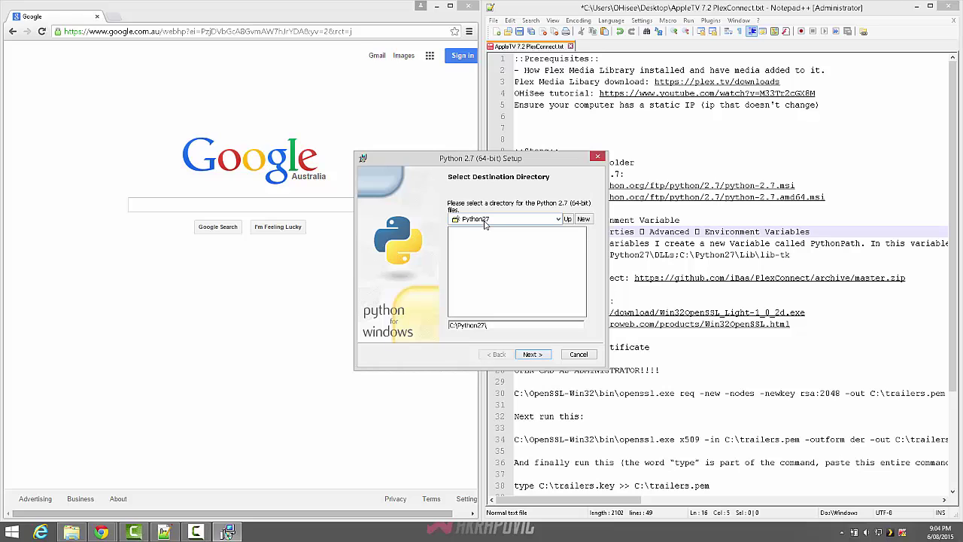
left_click_drag(448, 325, 489, 325)
left_click(532, 353)
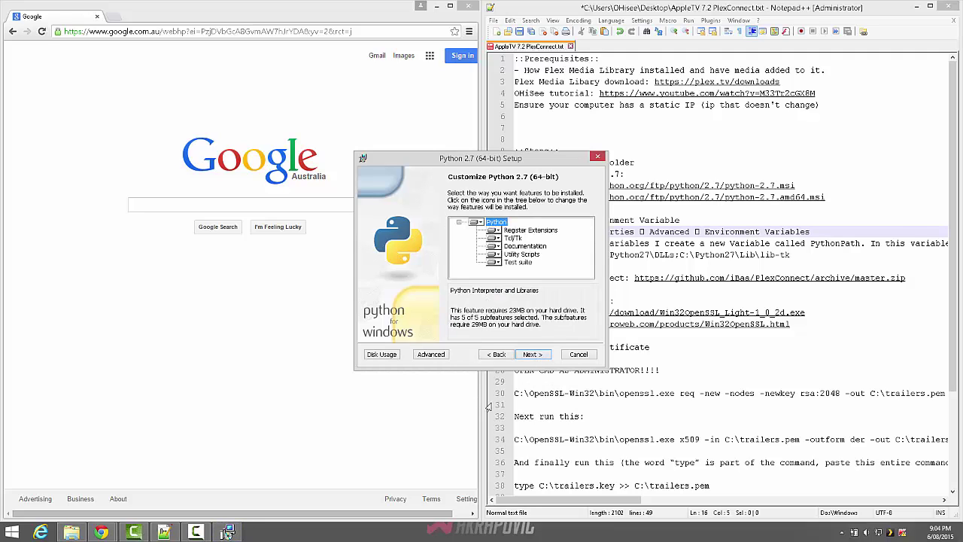
left_click(533, 355)
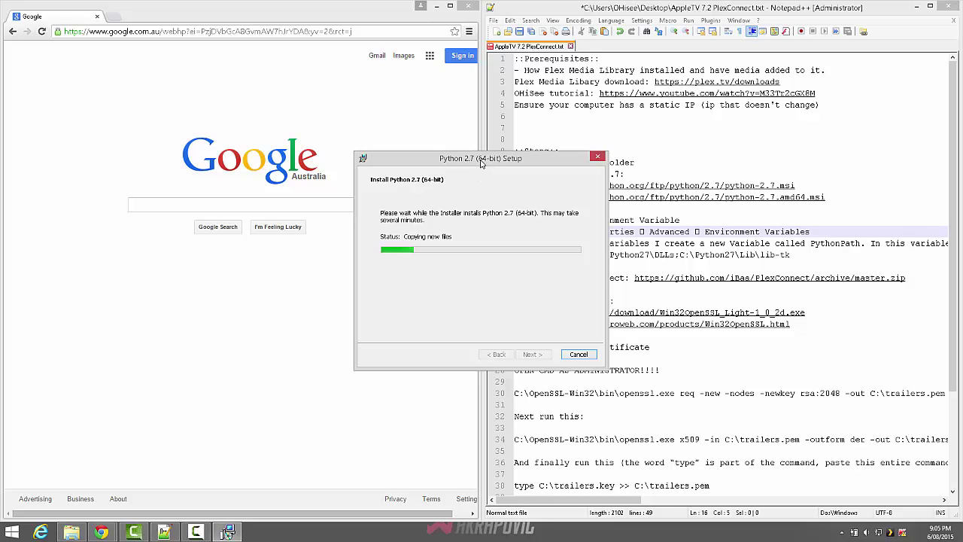
left_click_drag(482, 164, 348, 156)
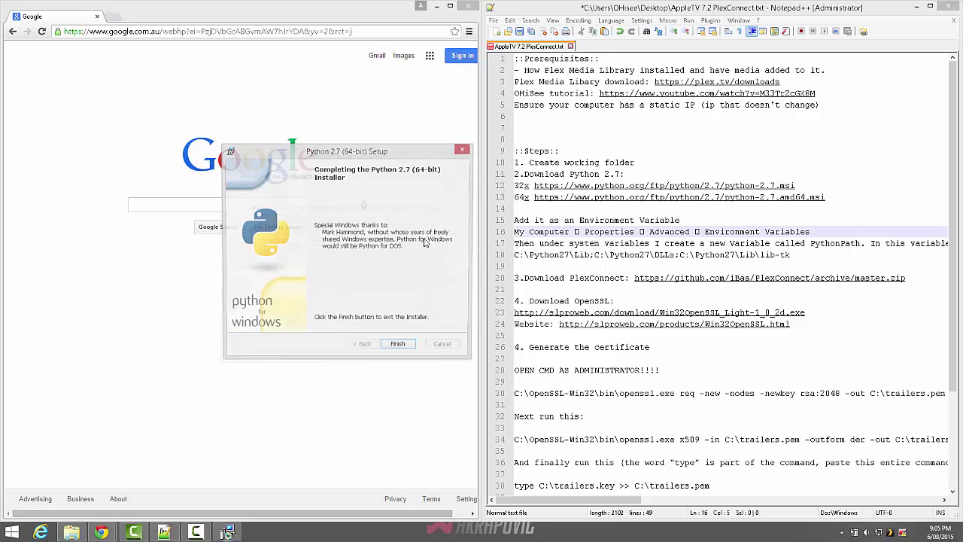
left_click(398, 346)
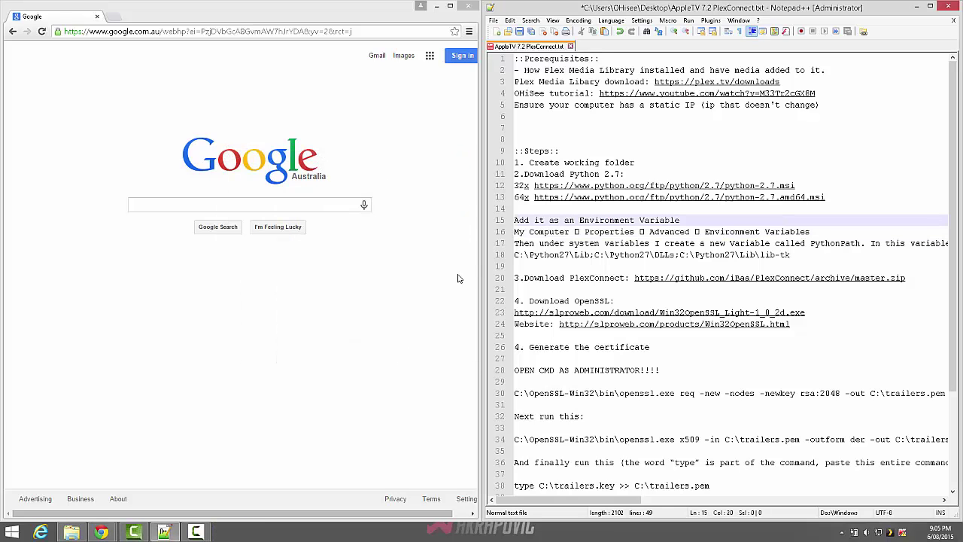
Read the instructions in the notes for adding Python as an environment variable
left_click_drag(517, 219, 698, 221)
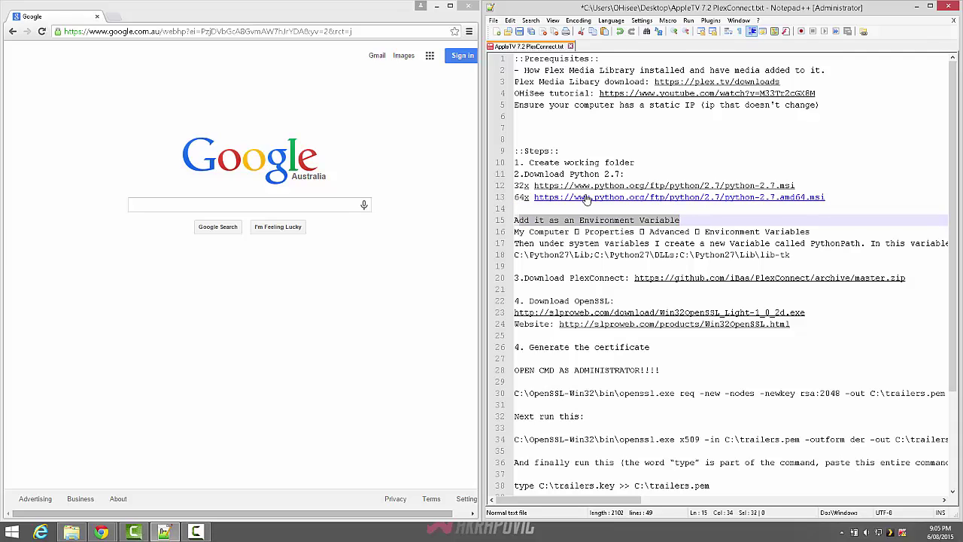
left_click(586, 220)
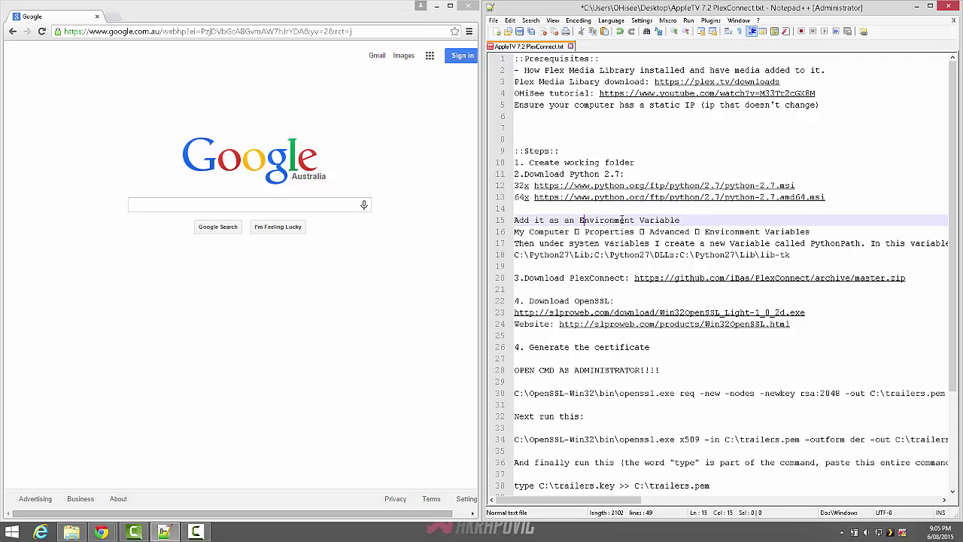
left_click_drag(682, 220, 580, 220)
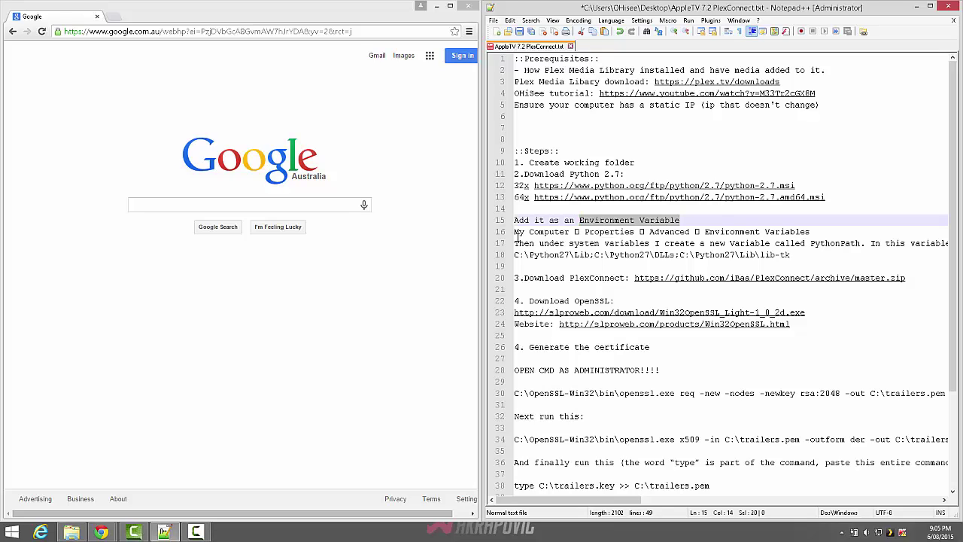
left_click_drag(514, 232, 811, 232)
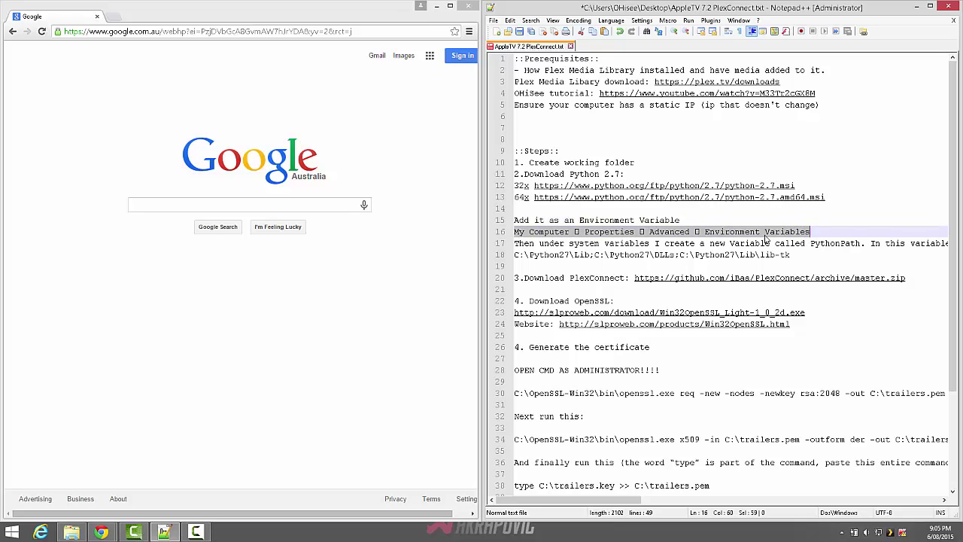
left_click(664, 233)
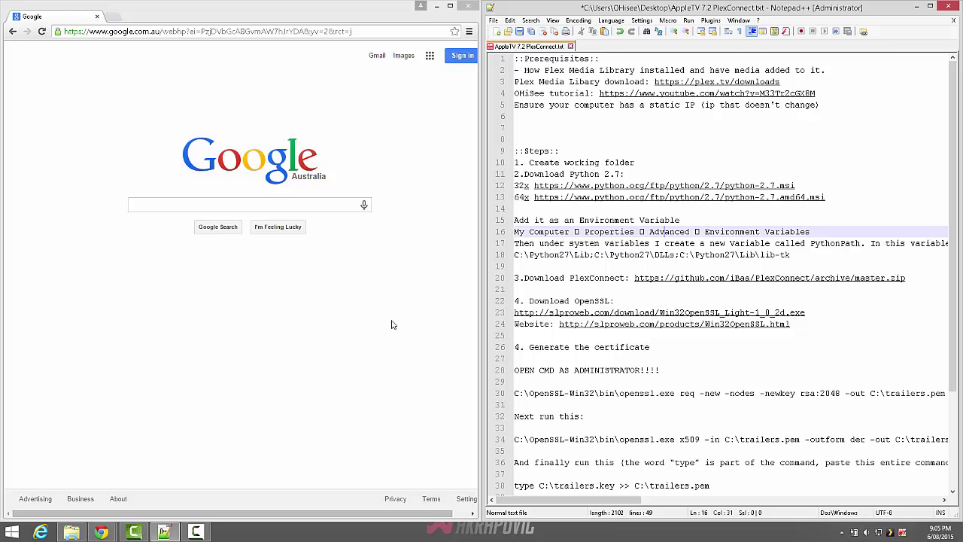
Open the system properties of This PC and dock the System window beside the notes
left_click(11, 531)
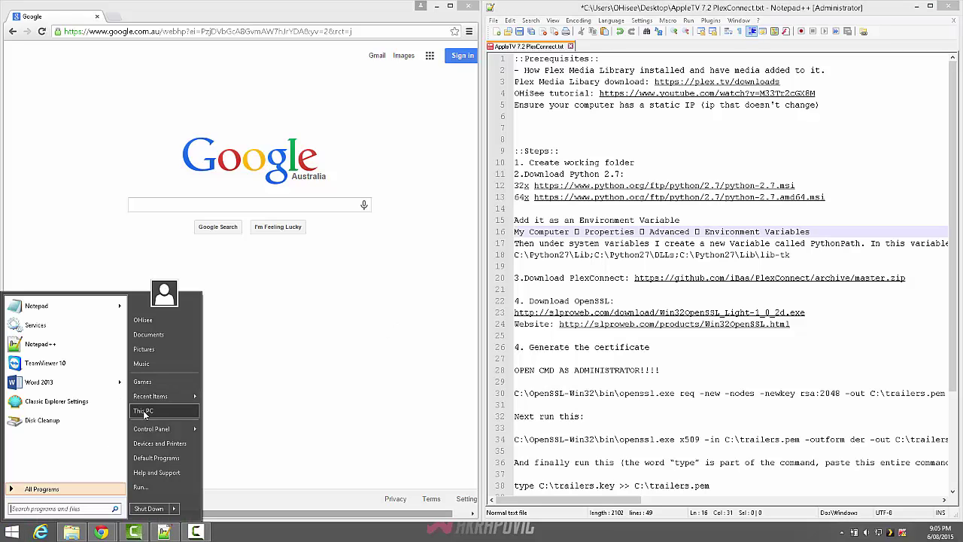
right_click(143, 411)
left_click(174, 404)
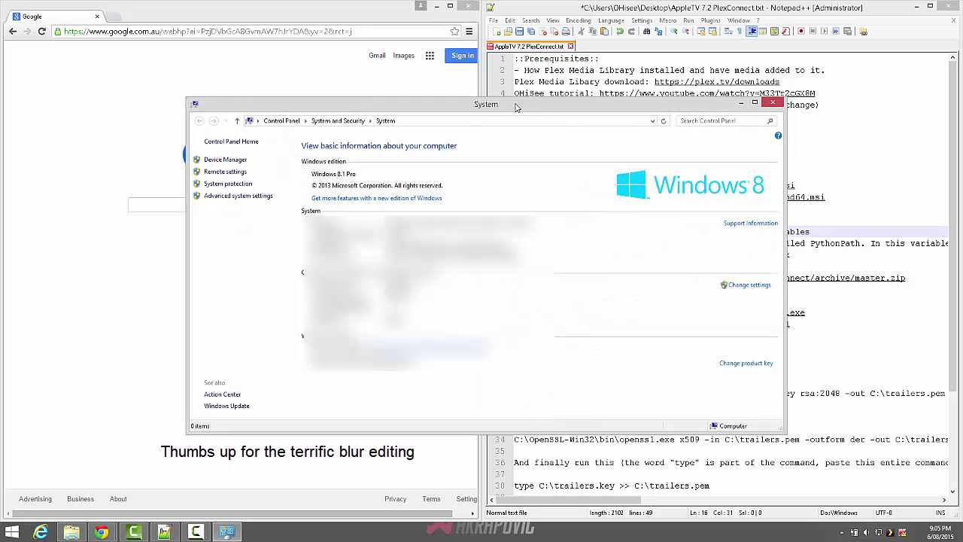
key("super+Left")
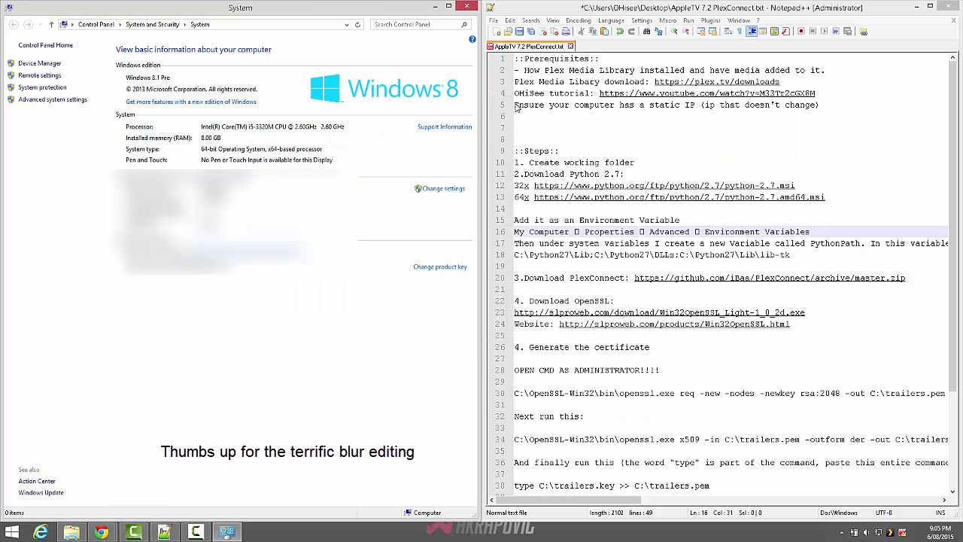
Open the environment variables from the advanced system settings and check the system variables for an existing PythonPath entry
left_click(54, 102)
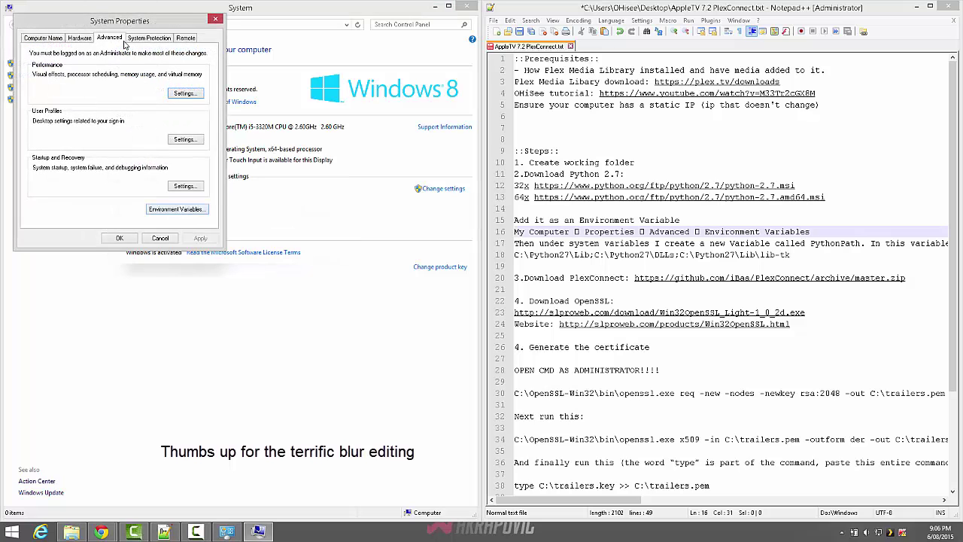
left_click(178, 209)
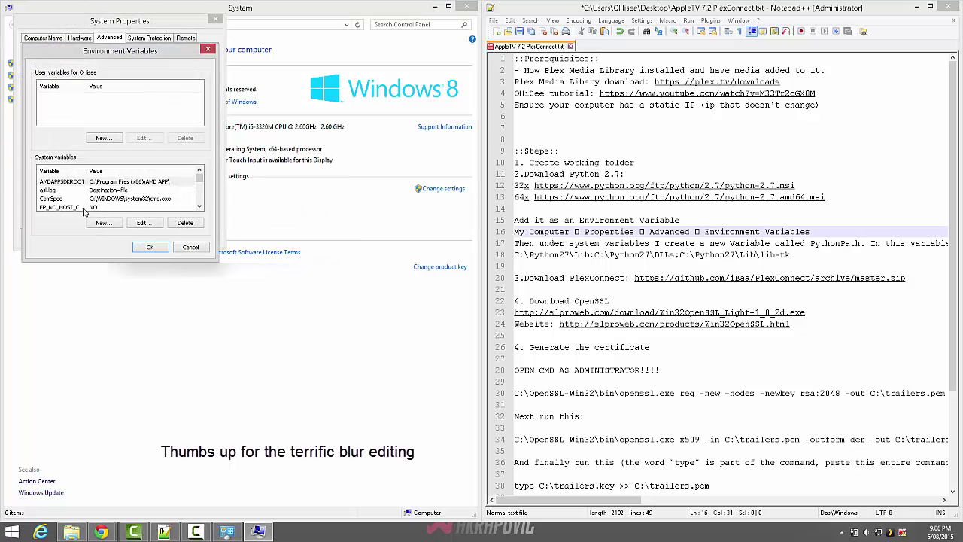
left_click(200, 207)
left_click(200, 206)
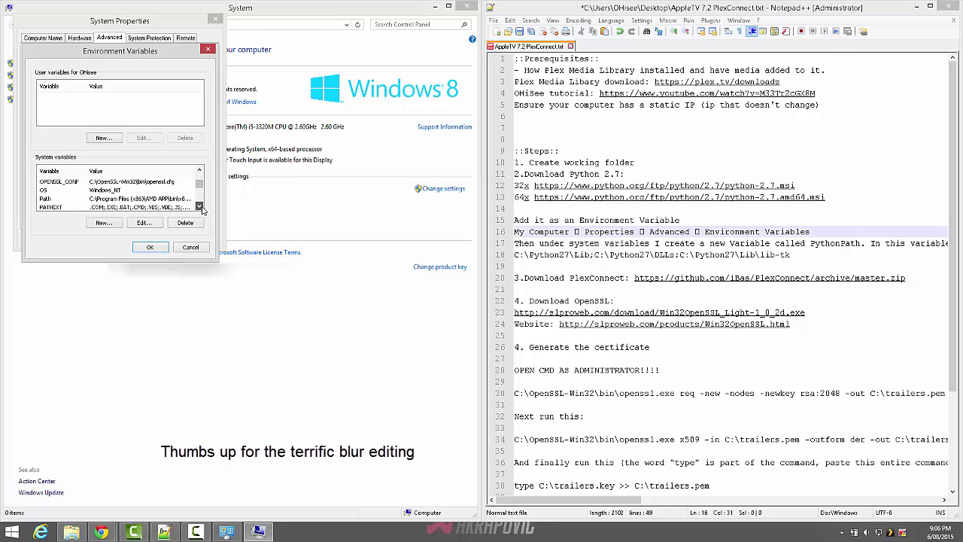
left_click(199, 206)
left_click(200, 206)
left_click(199, 206)
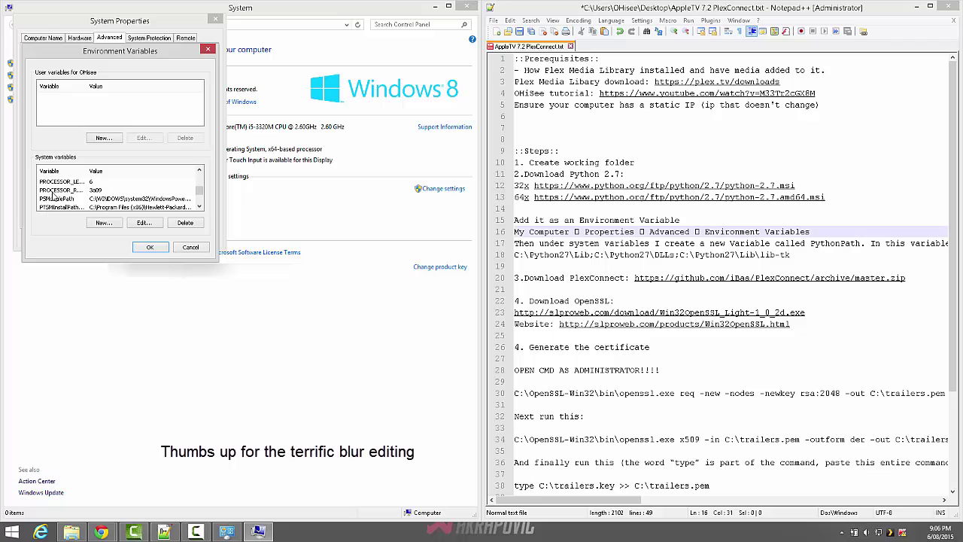
Start a new system variable and name it PythonPath, copying the name from the notes
left_click(106, 223)
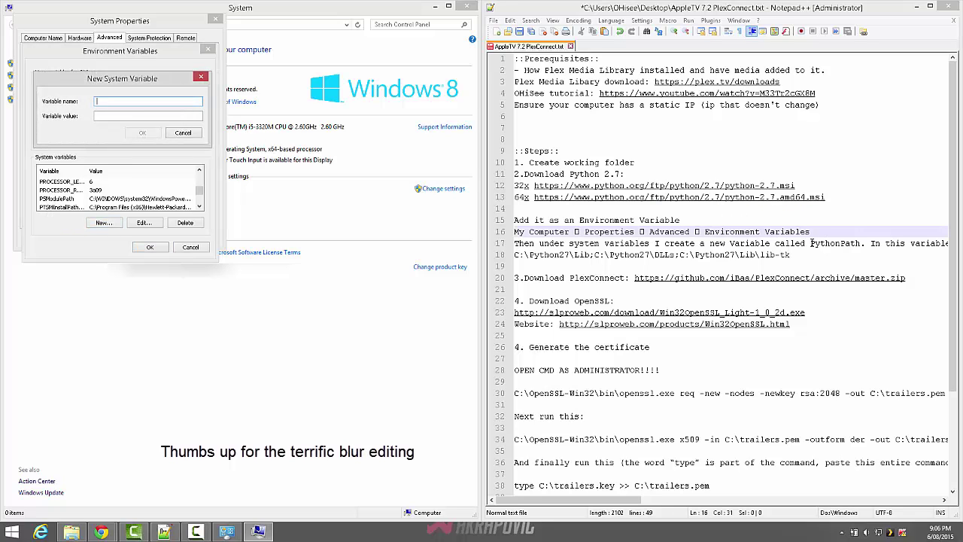
left_click_drag(811, 243, 861, 243)
key("ctrl+c")
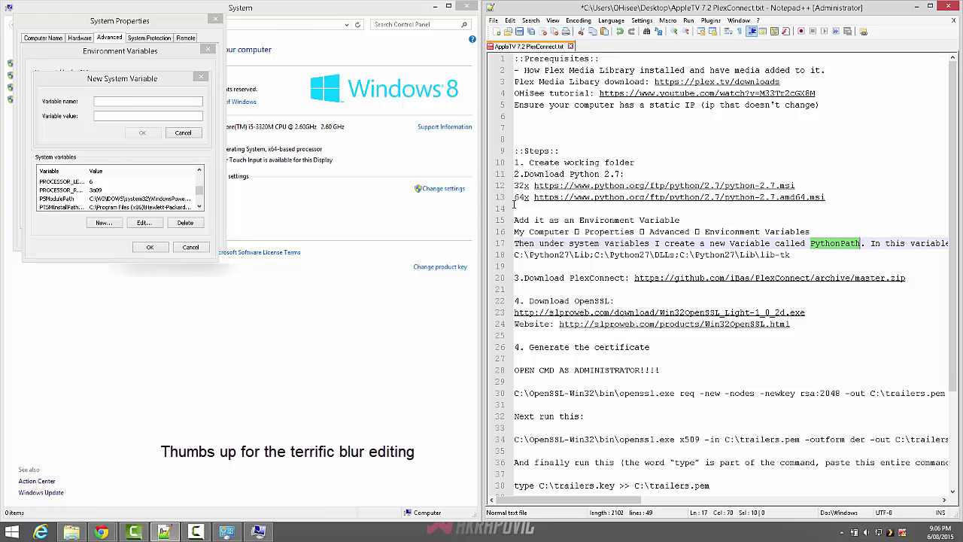
left_click(106, 103)
key("ctrl+v")
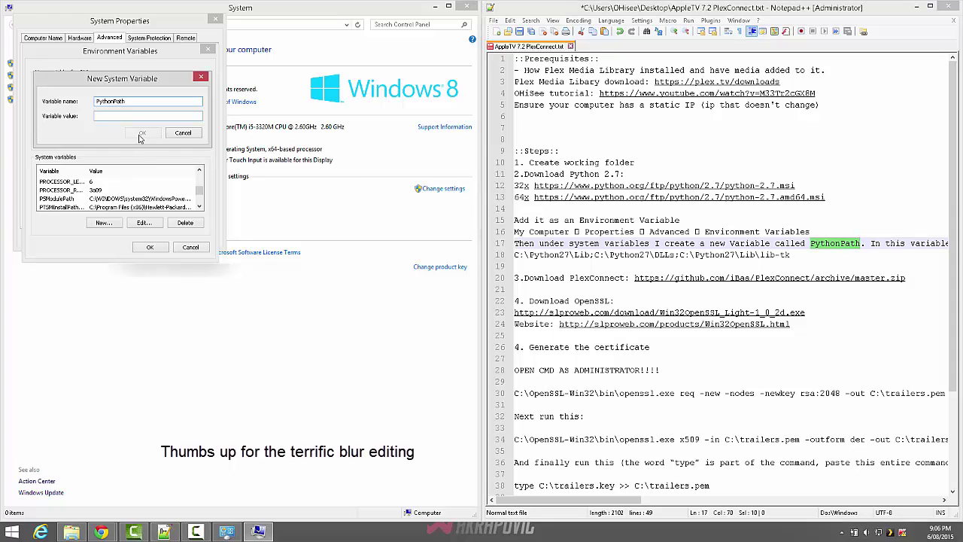
Set the variable's value to C:\Python27\Lib;C:\Python27\DLLs;C:\Python27\Lib\lib-tk from the notes, save it and close the system settings
left_click_drag(805, 256, 509, 256)
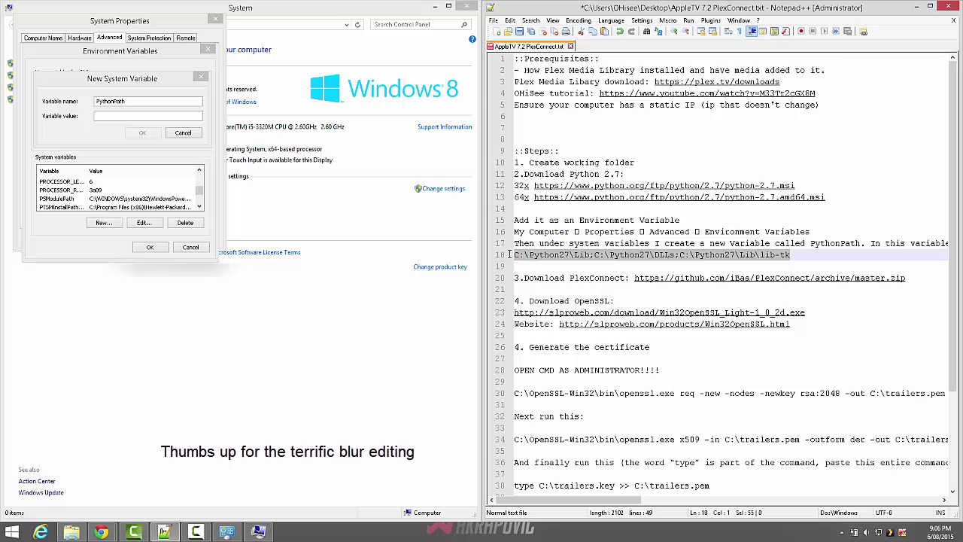
key("ctrl+c")
left_click(39, 117)
key("ctrl+v")
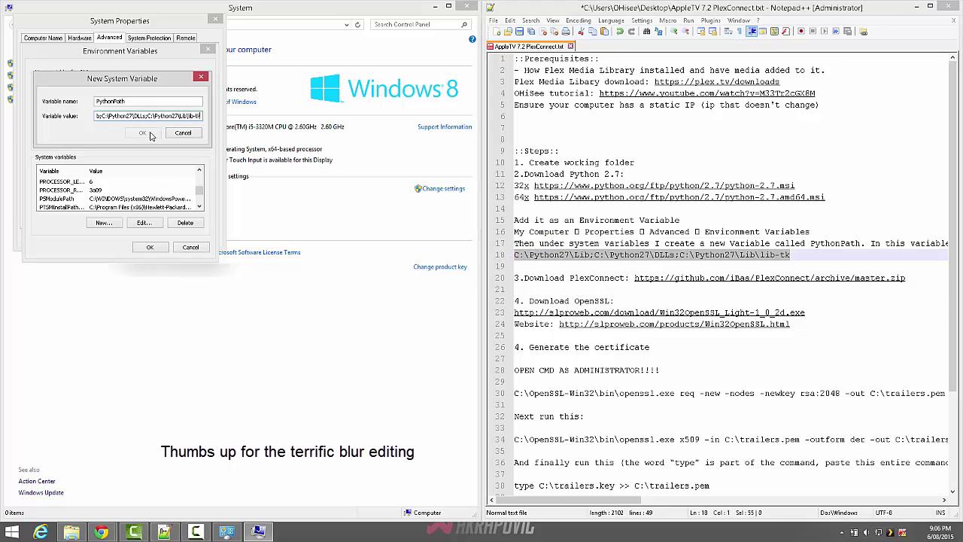
left_click(143, 134)
left_click(150, 247)
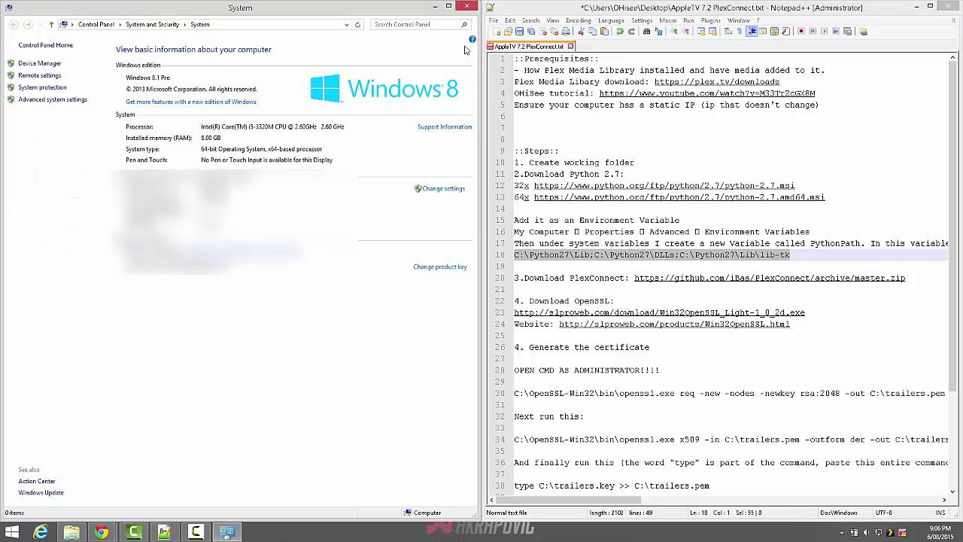
left_click(467, 6)
left_click(563, 278)
scroll(563, 278, "down", 2)
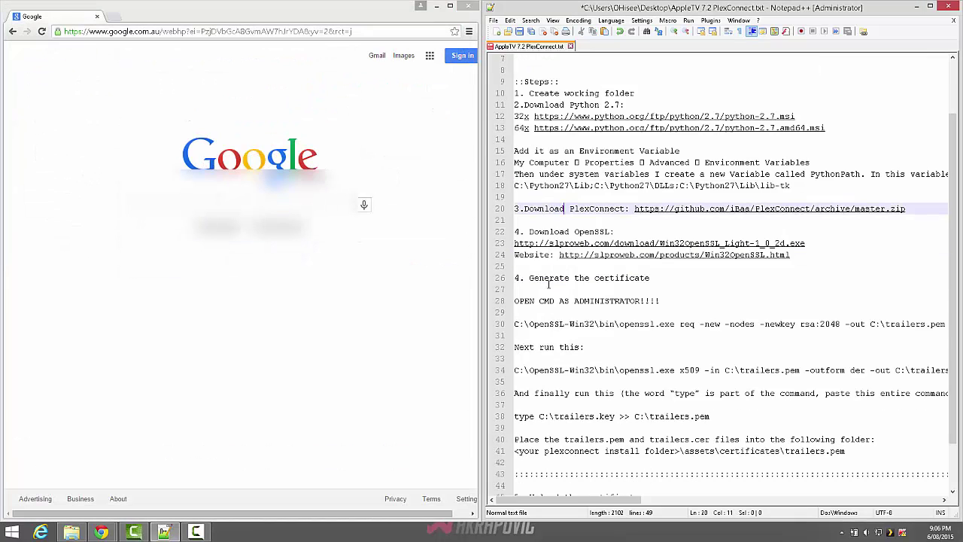
scroll(563, 279, "down", 2)
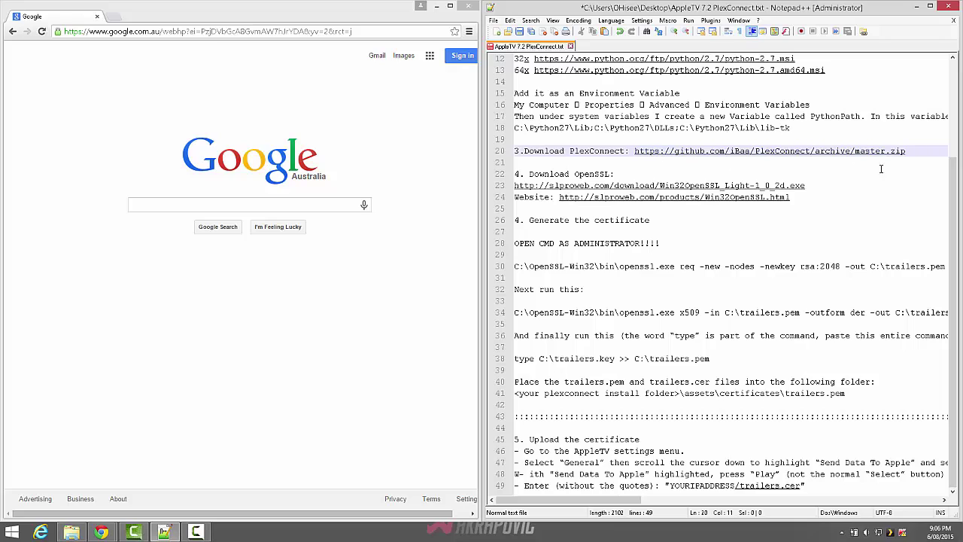
left_click_drag(916, 152, 640, 153)
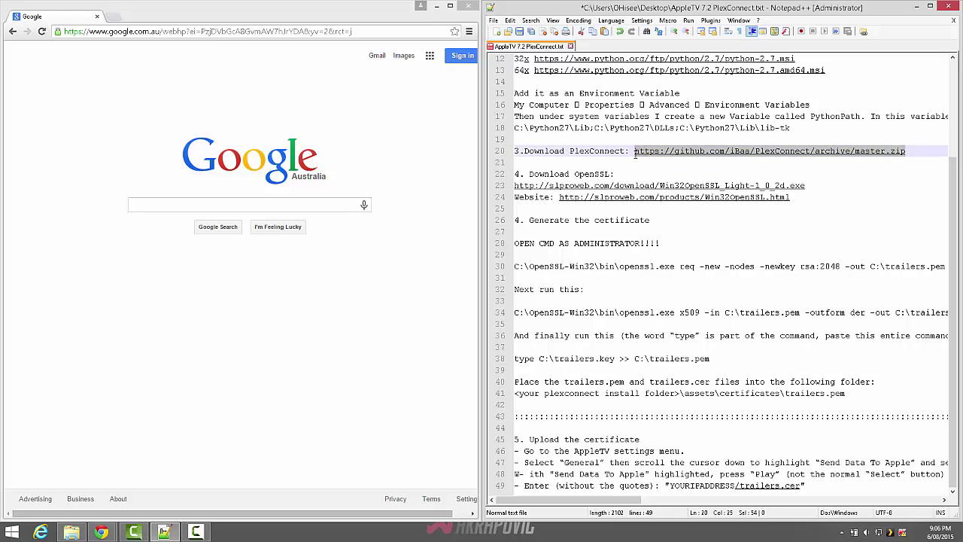
left_click(178, 34)
key("ctrl+v")
key("Return")
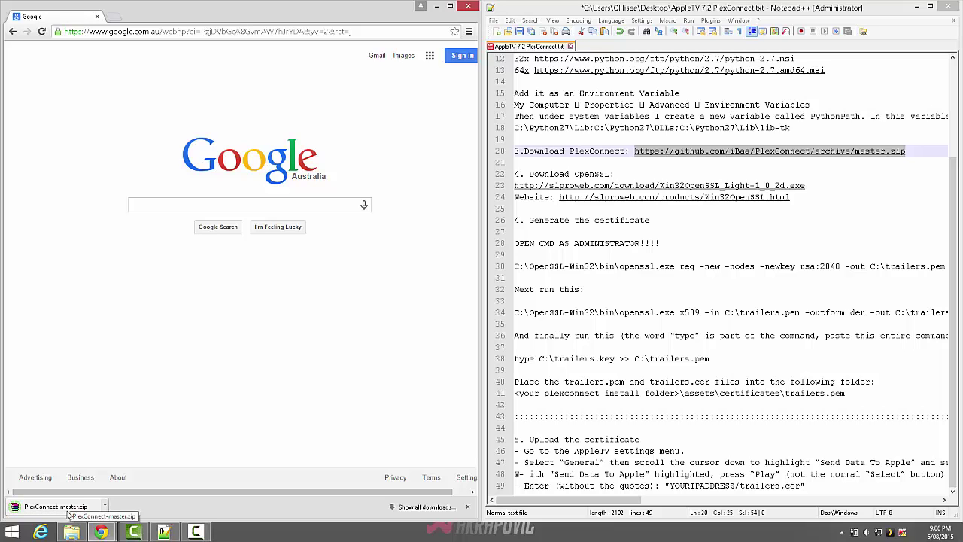
Open the downloaded PlexConnect-master.zip in WinRAR, dismiss the licence reminder and dock the archive window beside the browser
left_click(67, 512)
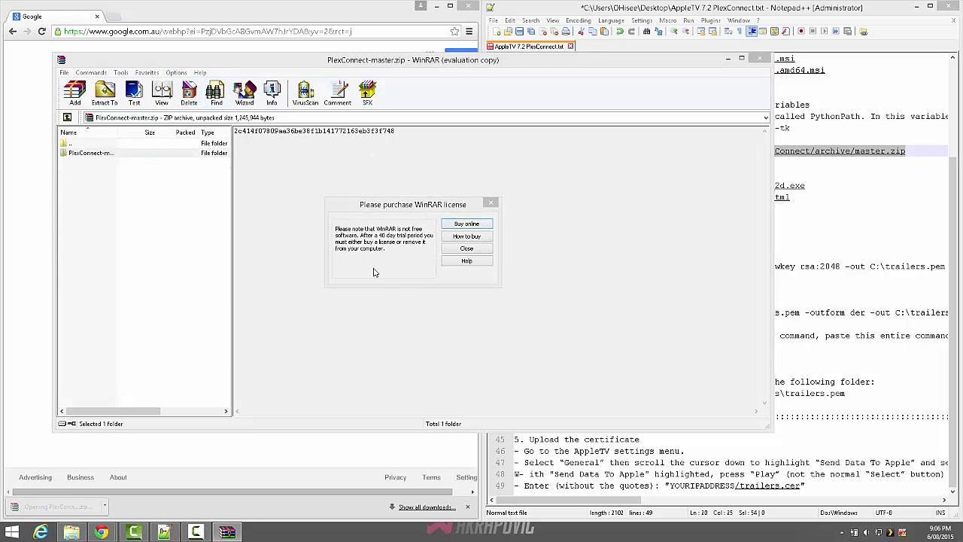
left_click(461, 250)
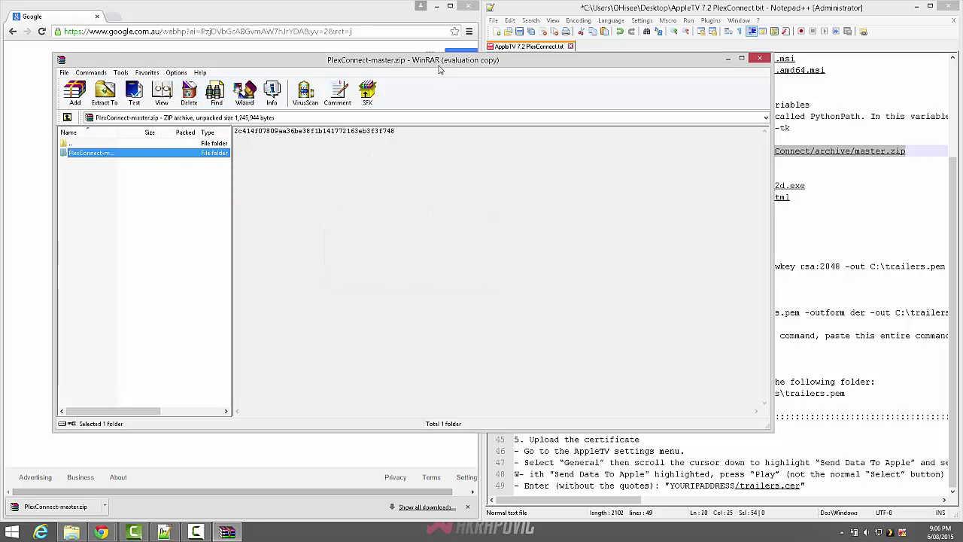
key("super+Right")
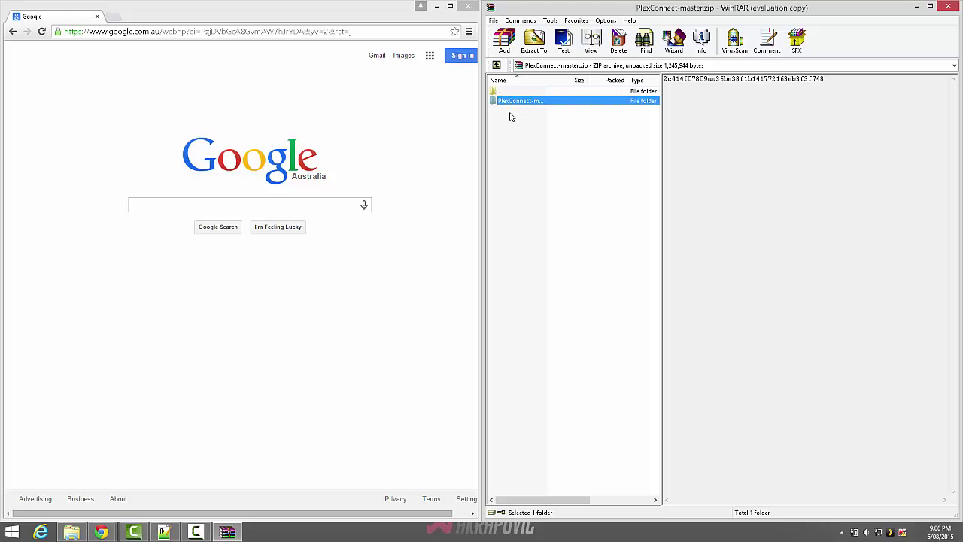
Extract the PlexConnect-master folder from the archive to C:\PlexConnect, taking the path from the working folder's window
left_click(72, 532)
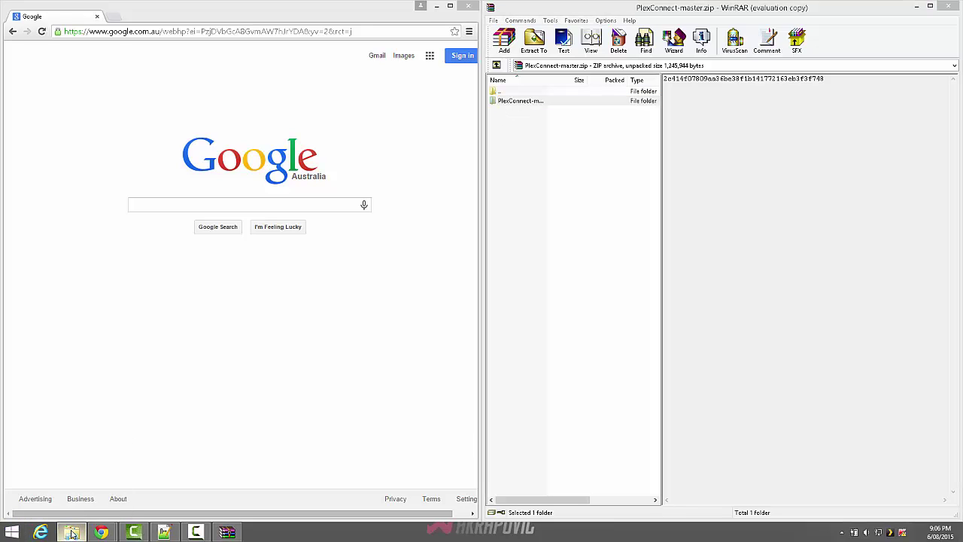
left_click(201, 36)
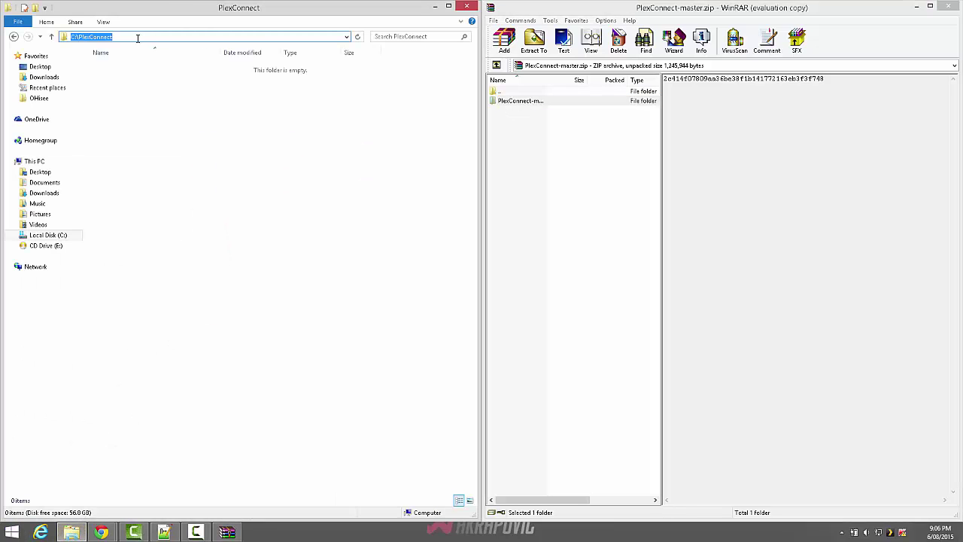
left_click(511, 161)
left_click(516, 101)
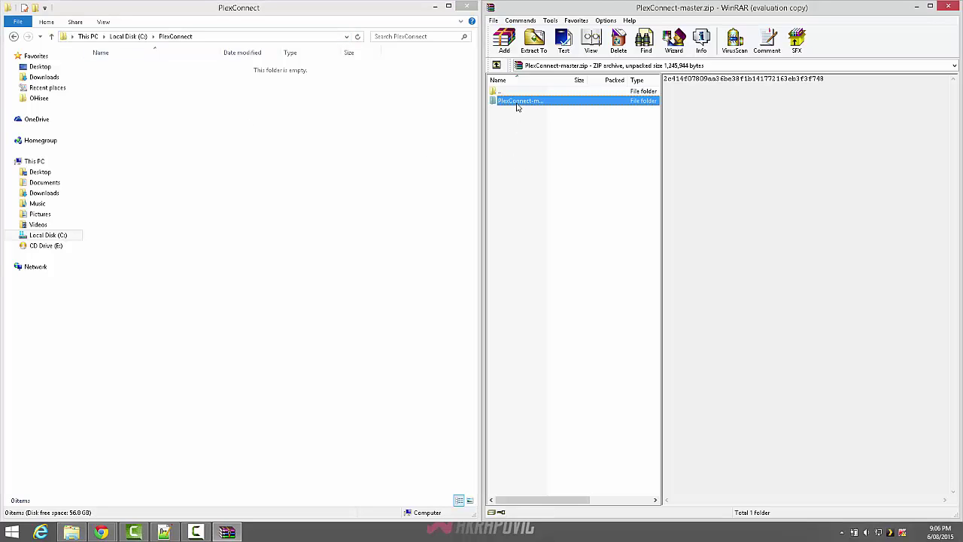
left_click(535, 45)
key("ctrl+v")
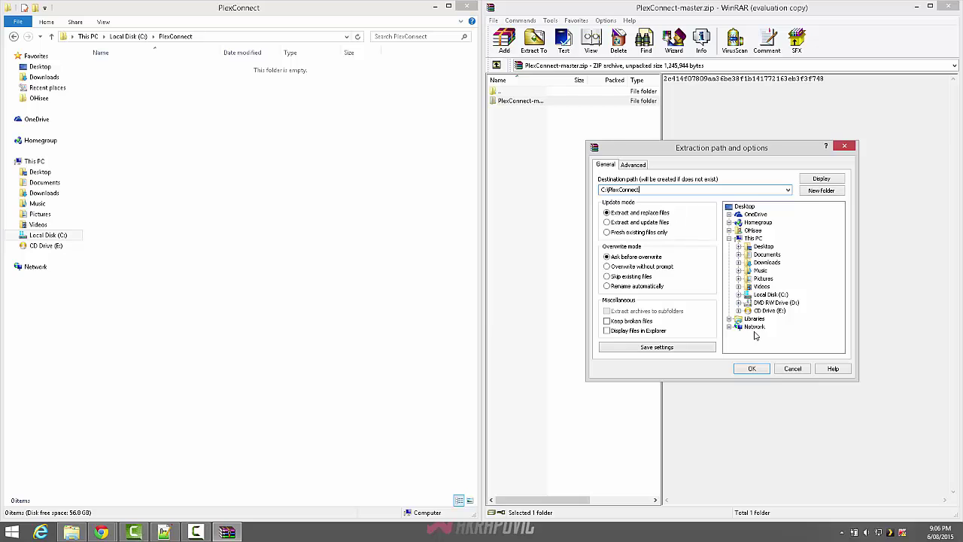
left_click(750, 369)
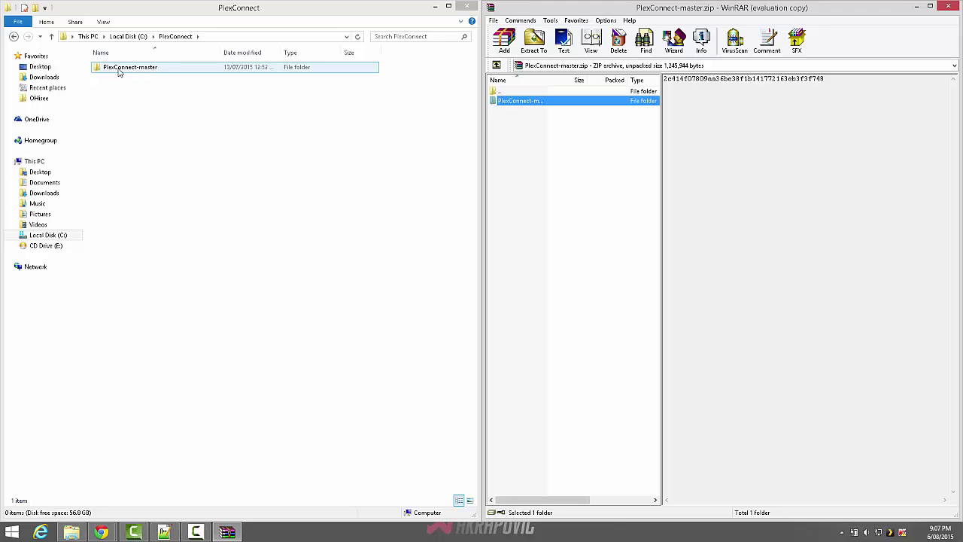
Move everything inside PlexConnect-master up into C:\PlexConnect, retrying the move of XMLConverter.py
double_click(118, 71)
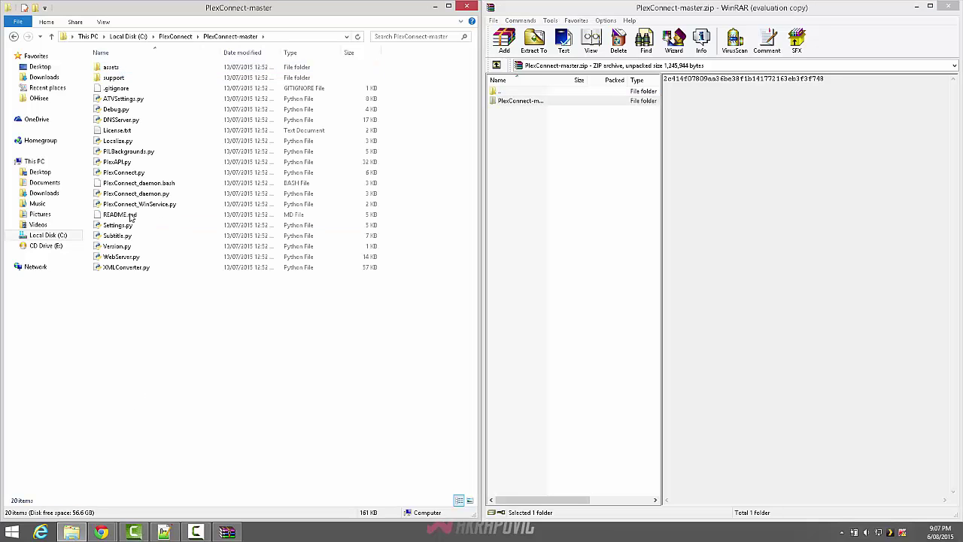
key("ctrl+a")
left_click(175, 36)
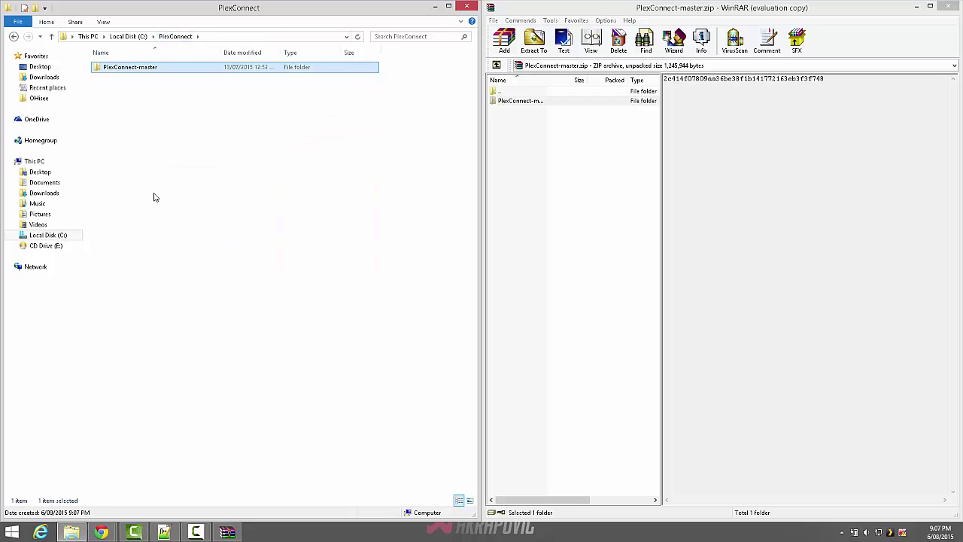
key("ctrl+v")
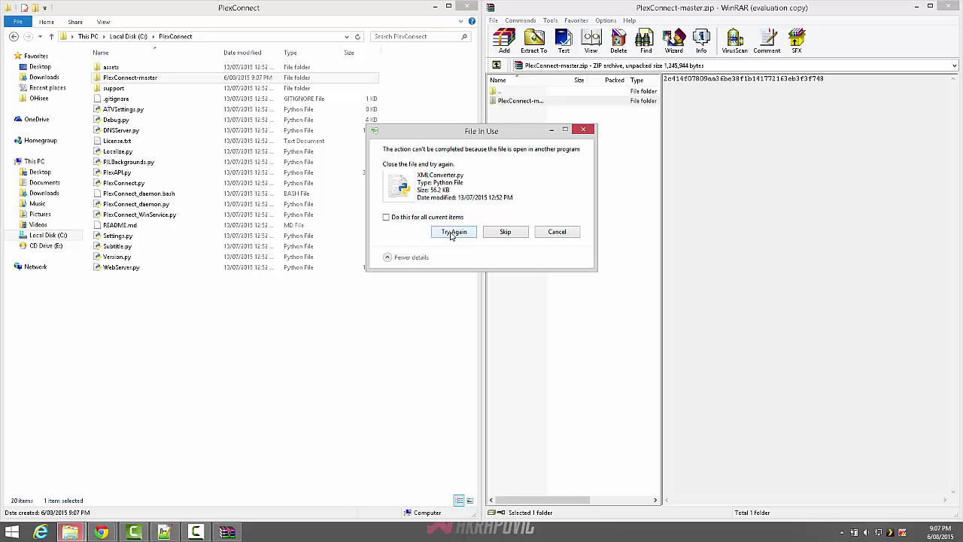
left_click(451, 232)
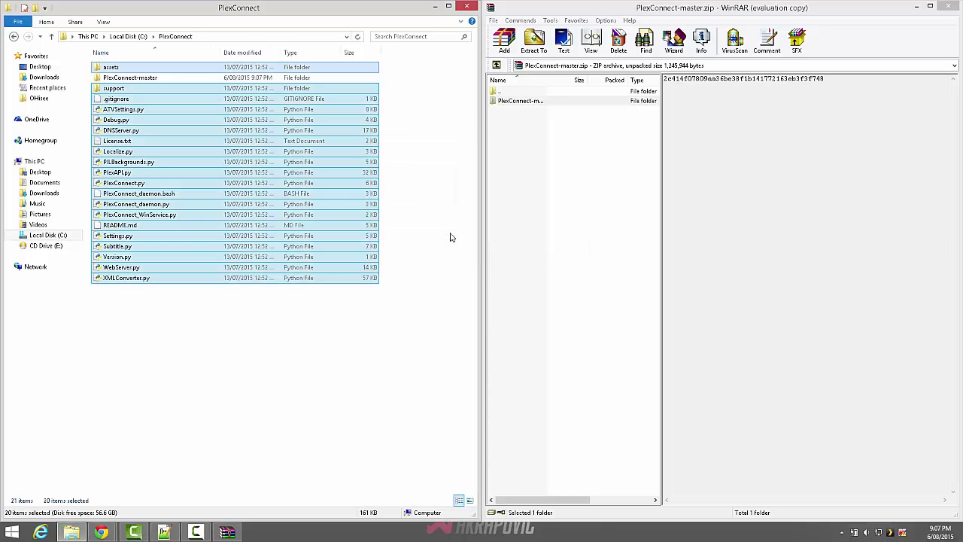
Check the contents of the PlexConnect-master subfolder and delete it from C:\PlexConnect
left_click(131, 77)
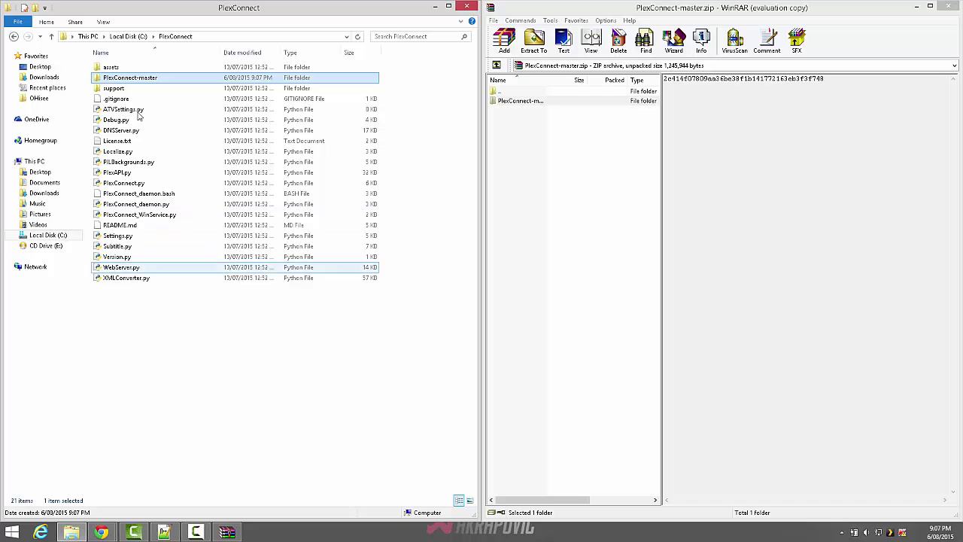
double_click(131, 78)
key("BackSpace")
key("Delete")
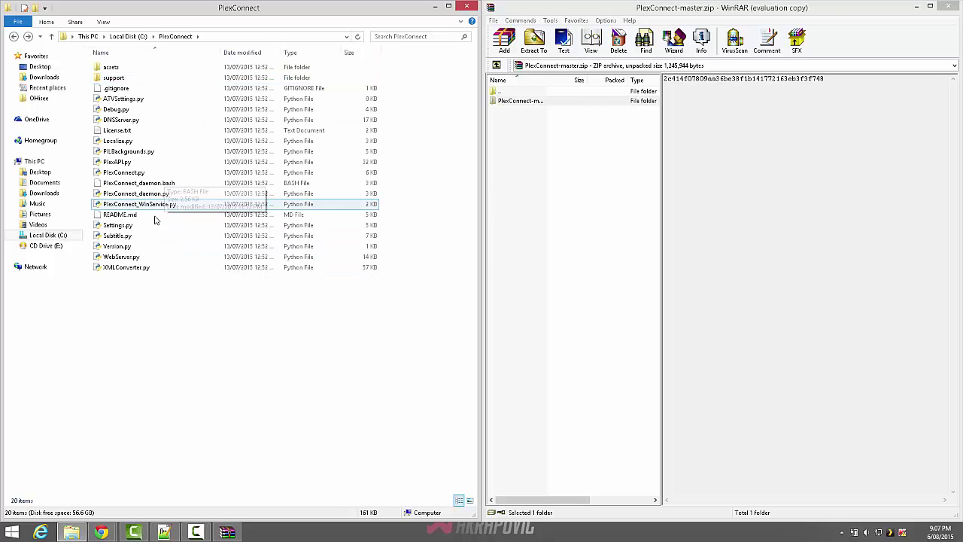
Minimise the PlexConnect folder window and exit WinRAR to return to the notes
left_click_drag(130, 389, 171, 4)
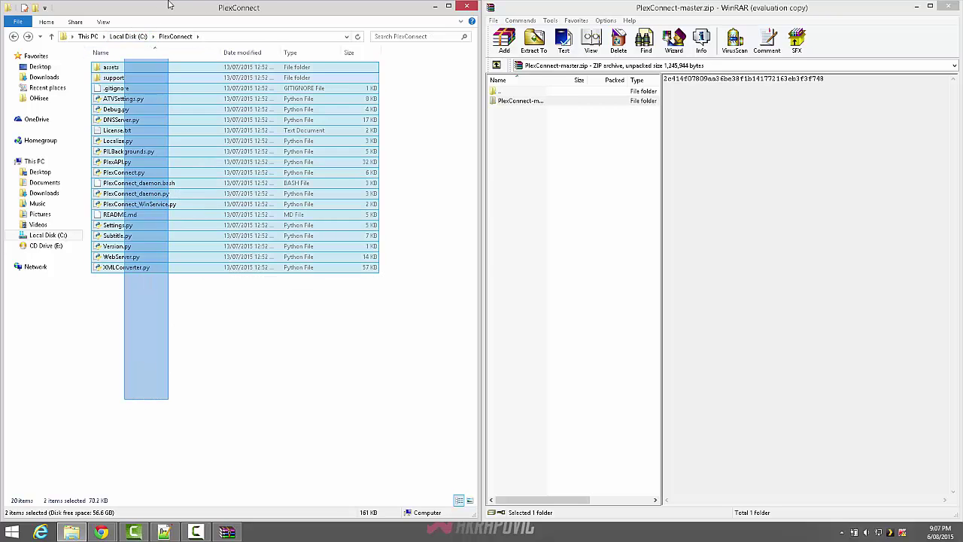
left_click(197, 316)
left_click(435, 6)
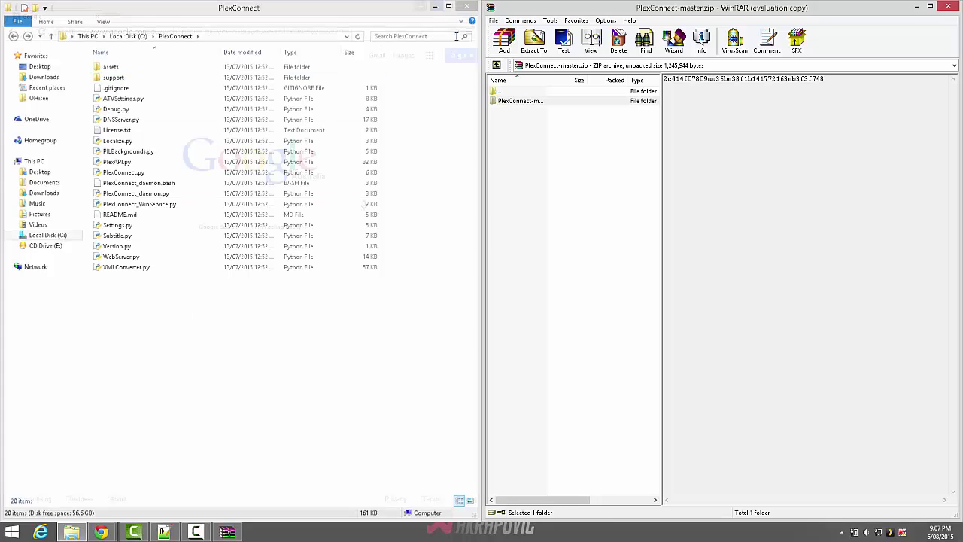
left_click(493, 20)
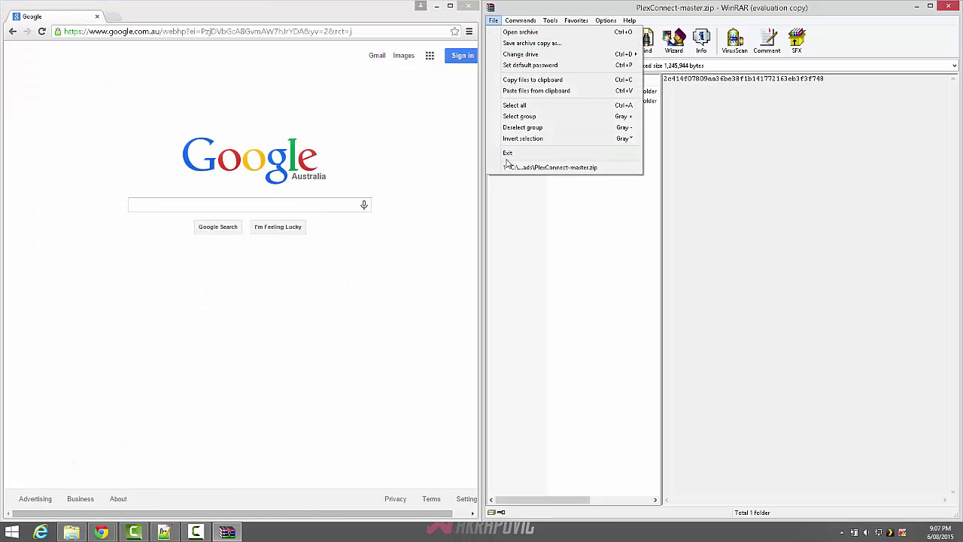
left_click(509, 153)
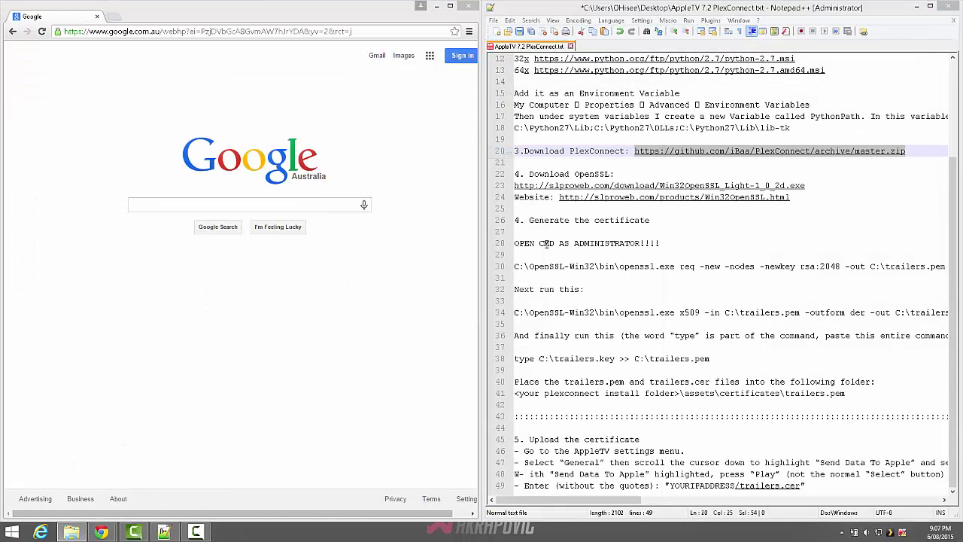
Read the OpenSSL download link and website address in the notes
left_click(595, 231)
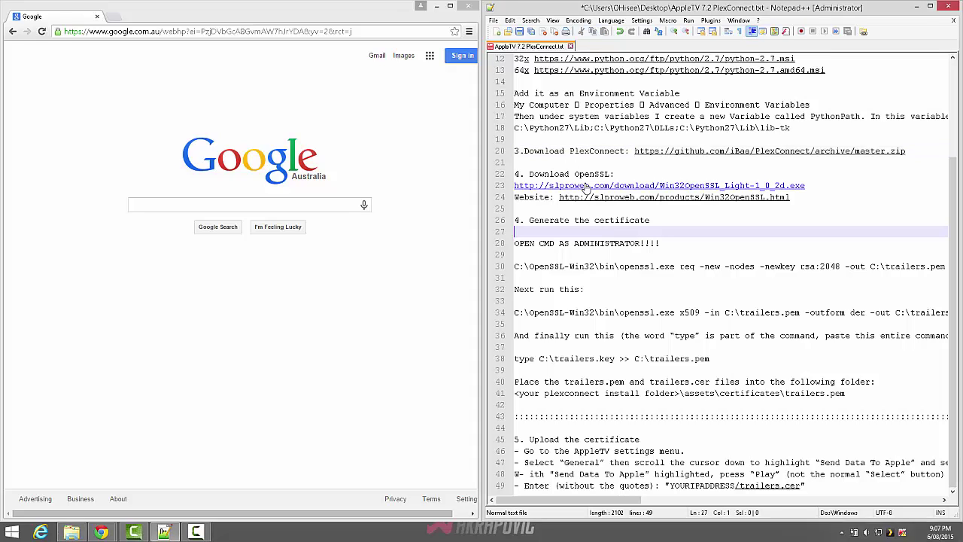
mouse_move(574, 174)
left_mouse_down()
mouse_move(615, 174)
mouse_move(585, 176)
left_mouse_up()
left_click(617, 174)
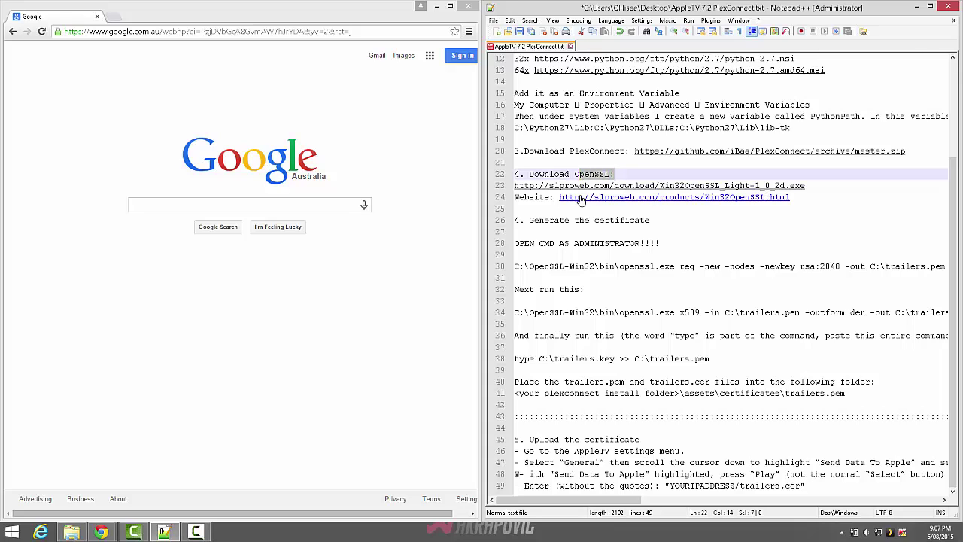
left_click_drag(529, 197, 801, 195)
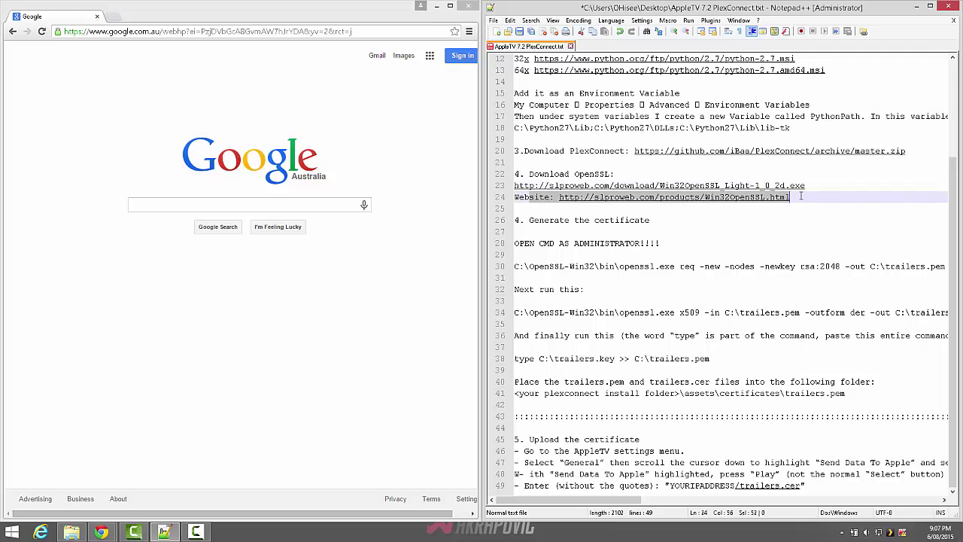
Copy the Win32OpenSSL_Light-1_0_2d.exe download link from the notes and download the installer in the browser
left_click(801, 195)
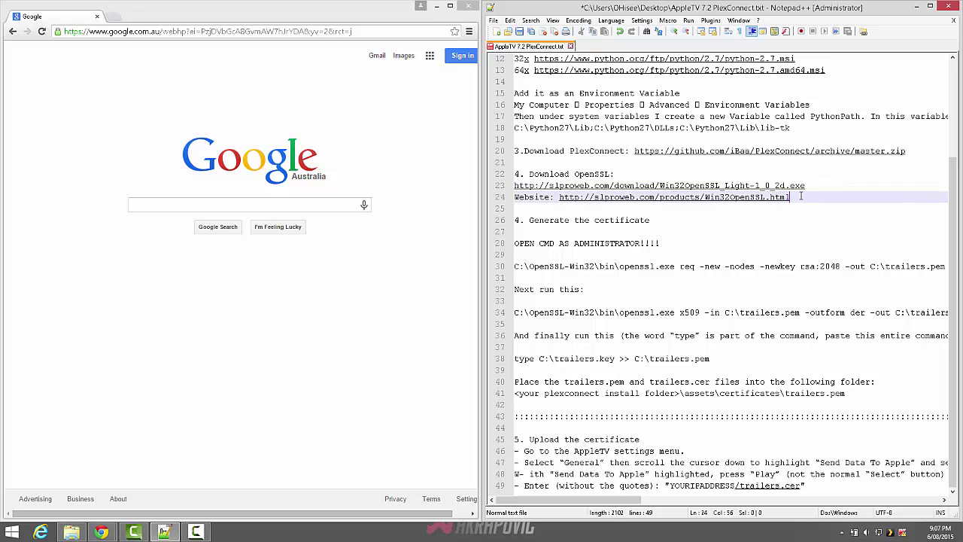
left_click_drag(801, 196, 474, 199)
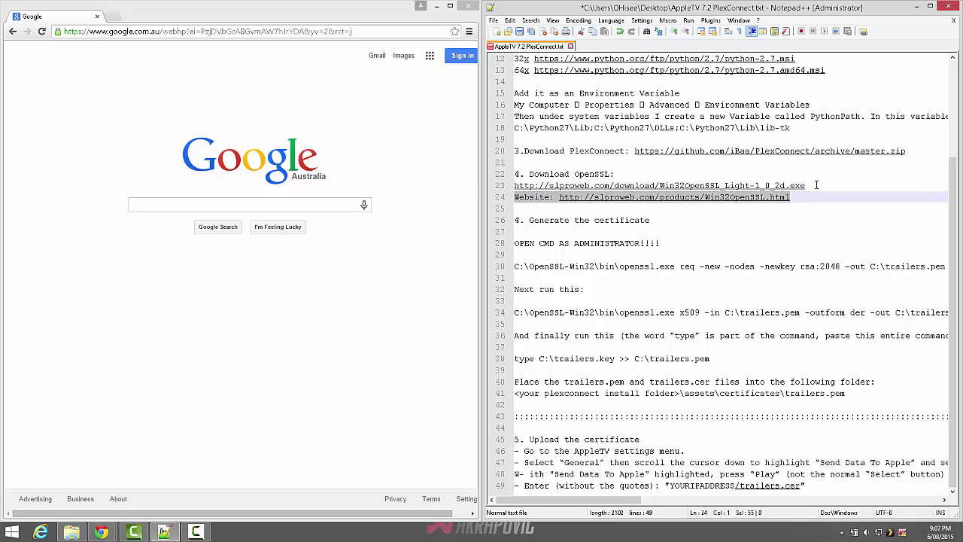
left_click_drag(817, 184, 515, 186)
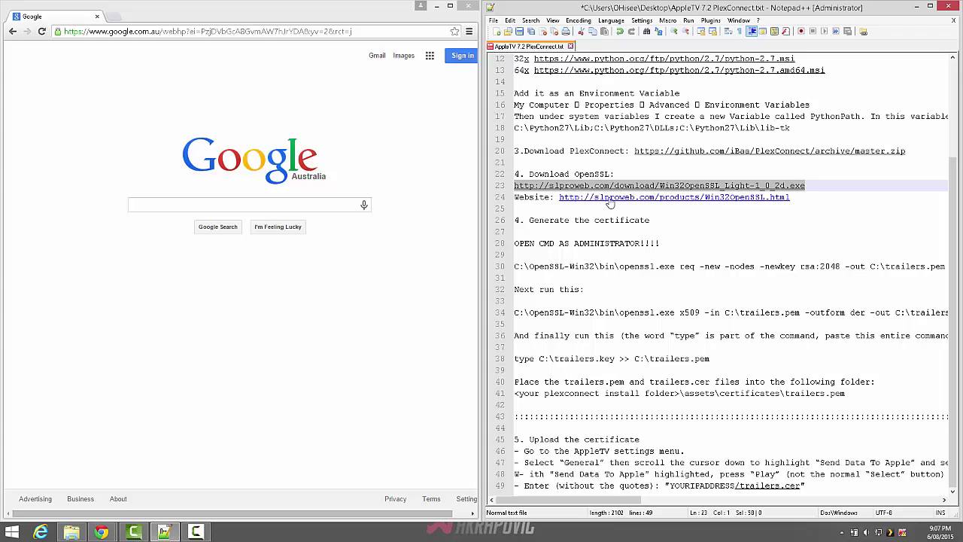
right_click(630, 185)
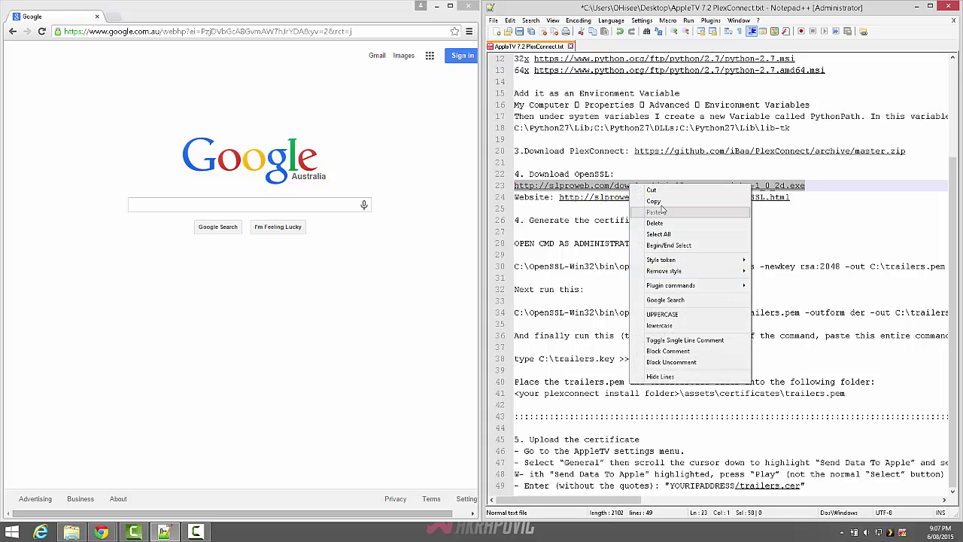
left_click(654, 201)
left_click(280, 31)
key("ctrl+v")
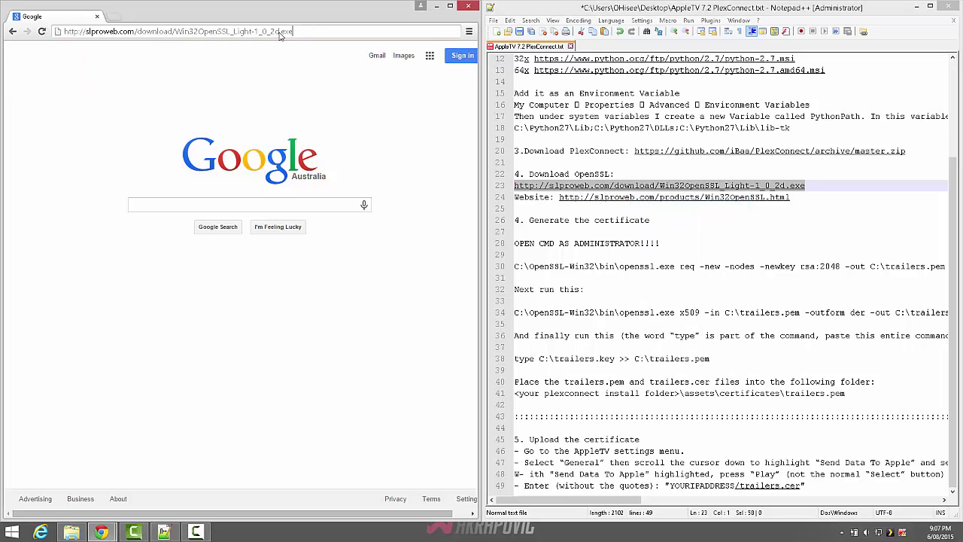
key("Return")
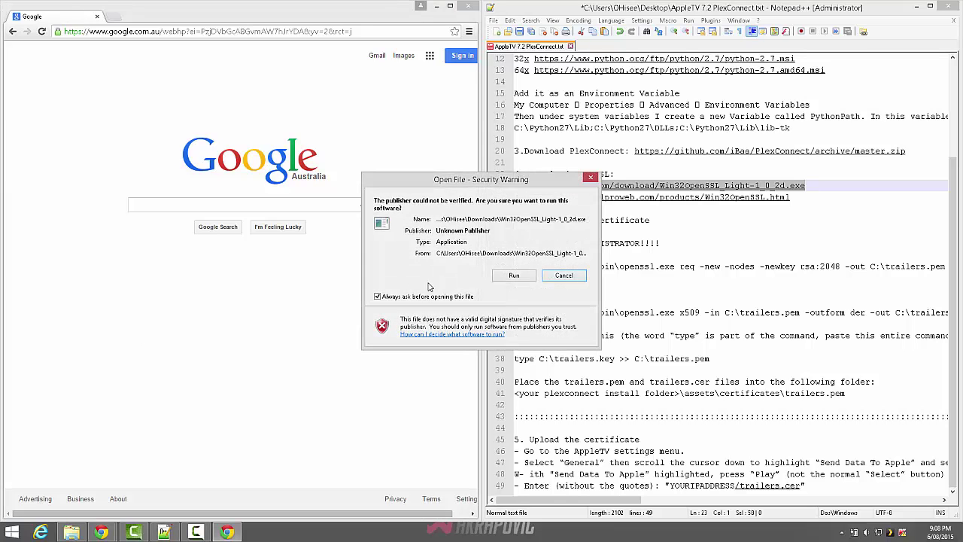
Run the OpenSSL Light installer, accept the licence, and install to C:\OpenSSL-Win32 with the DLLs copied to the Windows system directory
left_click(513, 277)
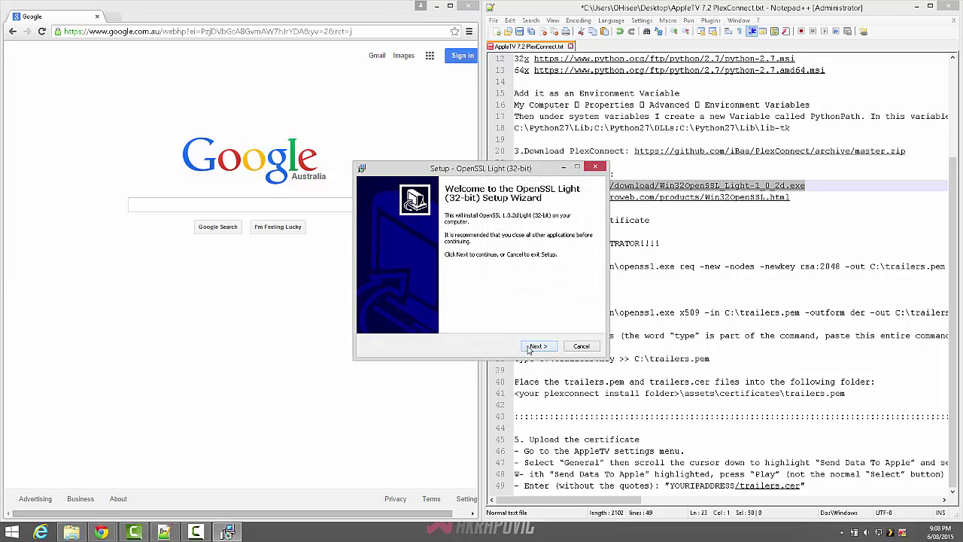
left_click(534, 346)
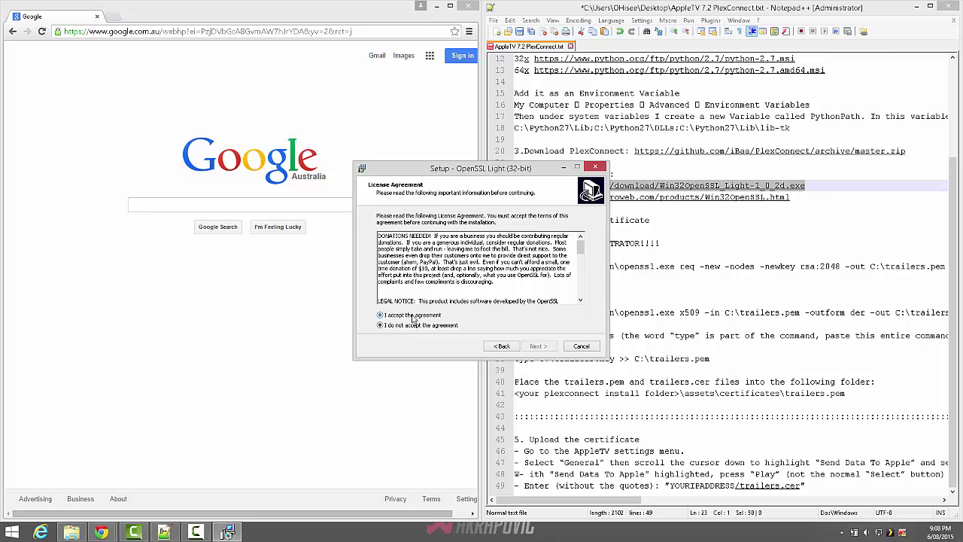
left_click(413, 316)
left_click(538, 347)
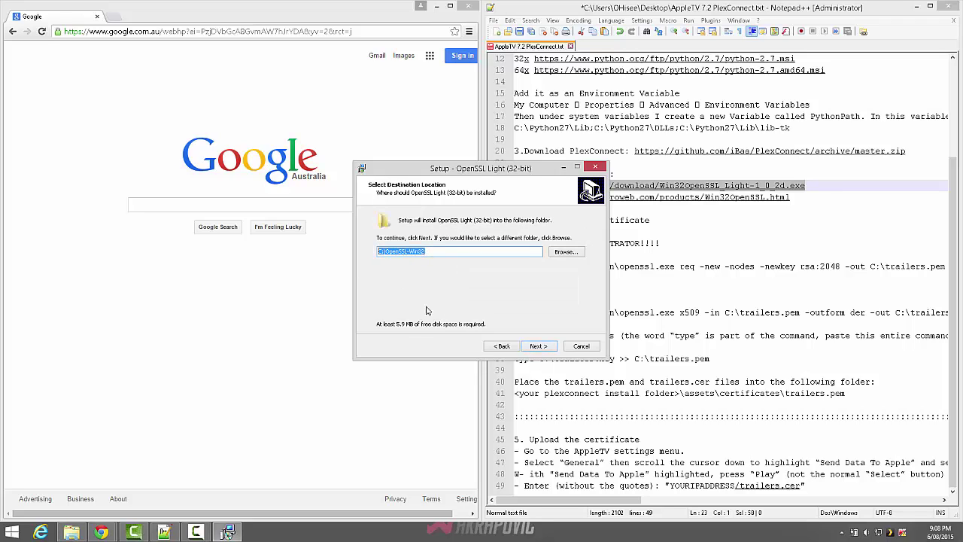
left_click(538, 347)
left_click(539, 346)
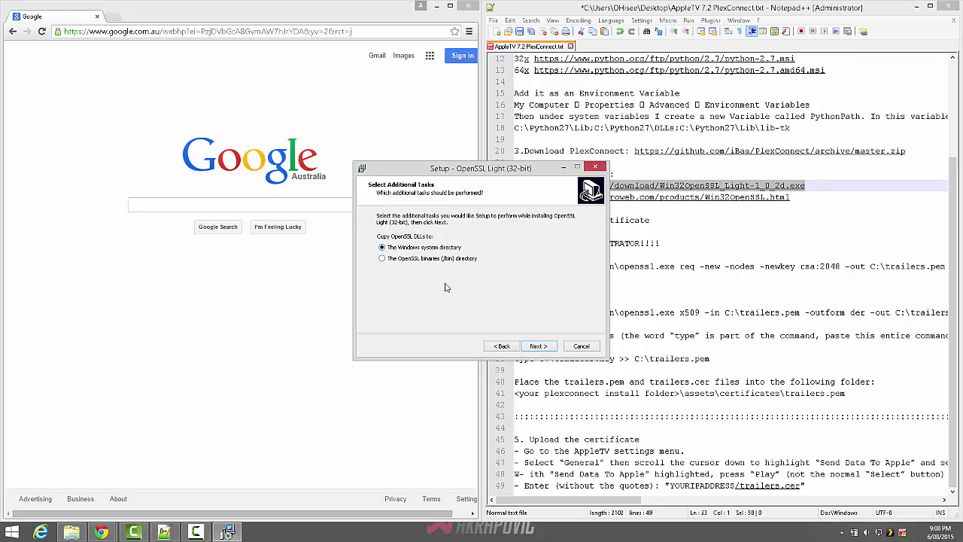
left_click(541, 347)
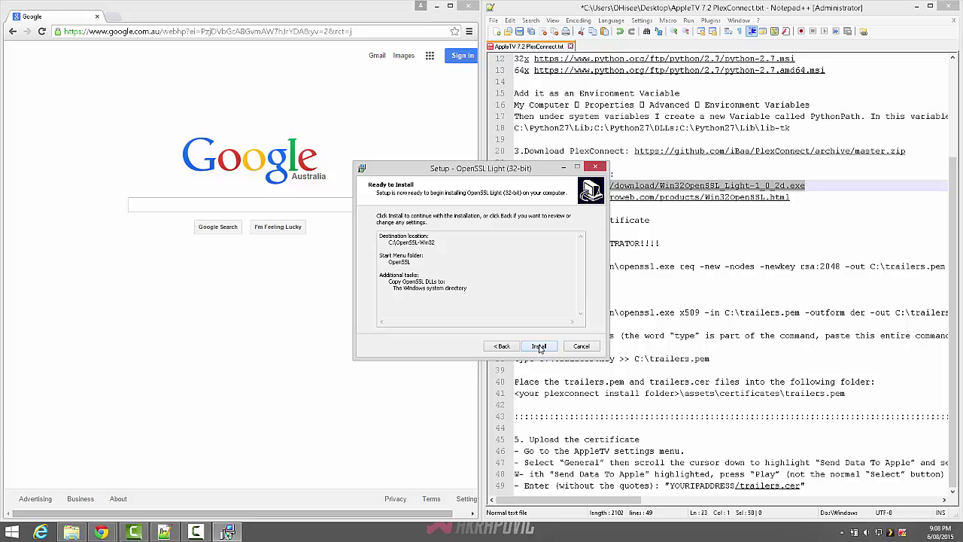
left_click(539, 346)
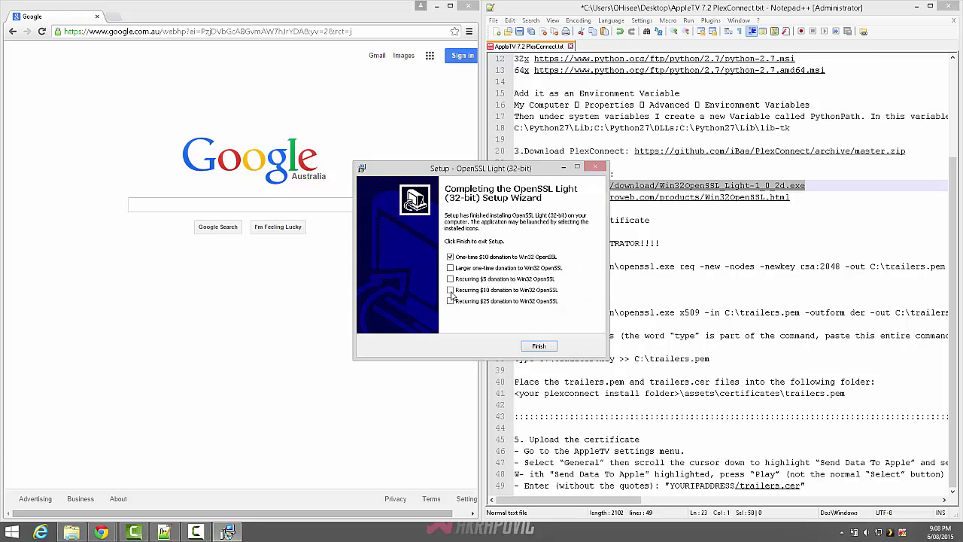
left_click(539, 347)
Open Command Prompt (cmd.exe) as administrator, as the notes require for generating the certificate
left_click_drag(534, 223, 487, 244)
left_click(662, 232)
left_click(211, 272)
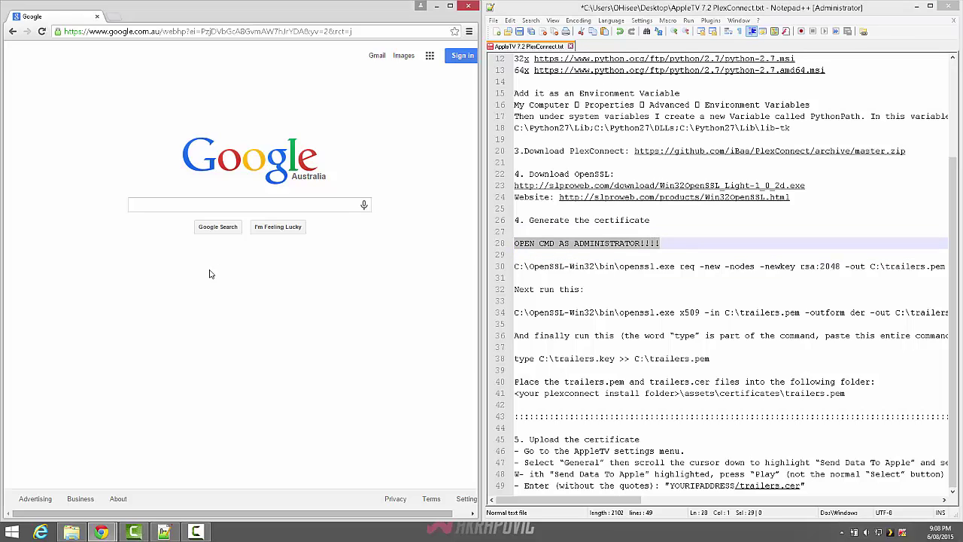
left_click(16, 533)
type("cmd")
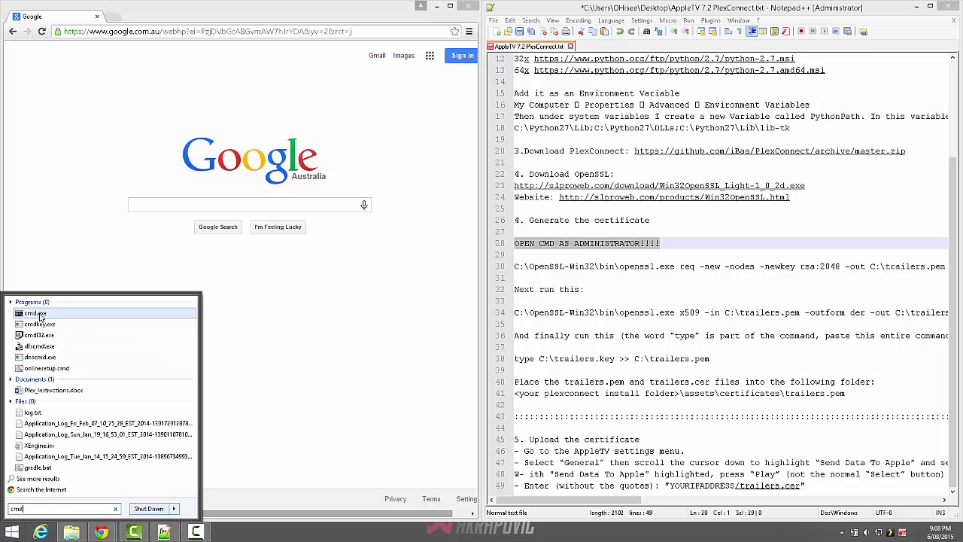
right_click(40, 313)
left_click(84, 60)
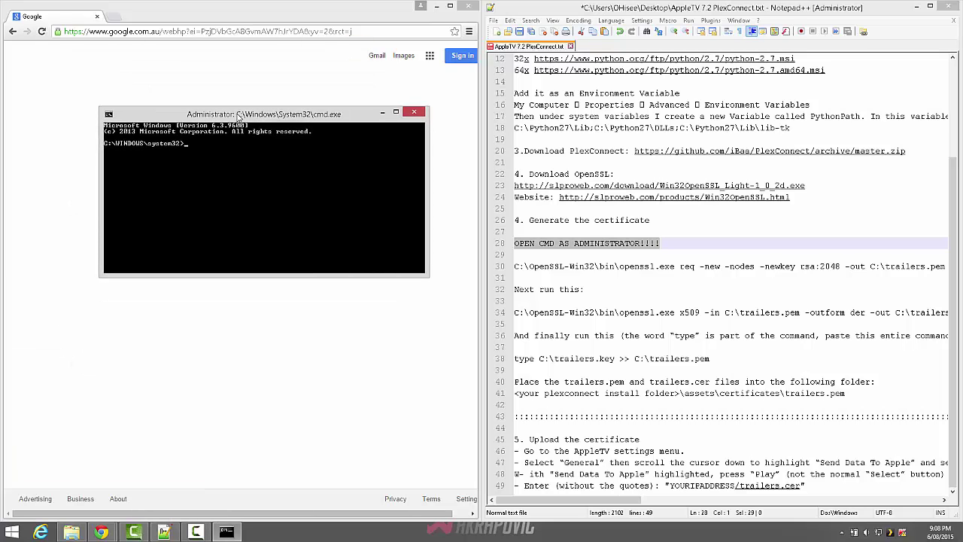
Minimise the browser and show the root of Local Disk (C:) in File Explorer beside the notes
left_click(441, 8)
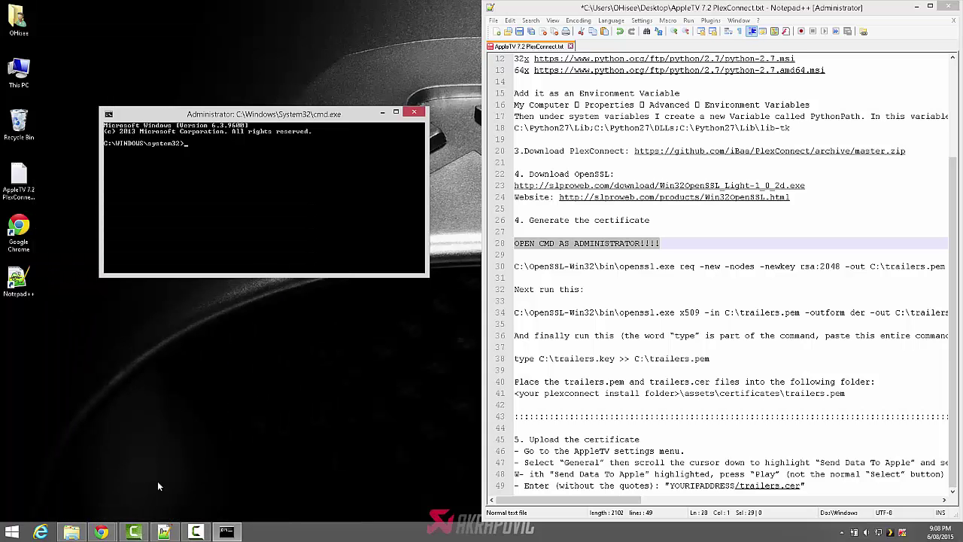
left_click(81, 534)
left_click(128, 36)
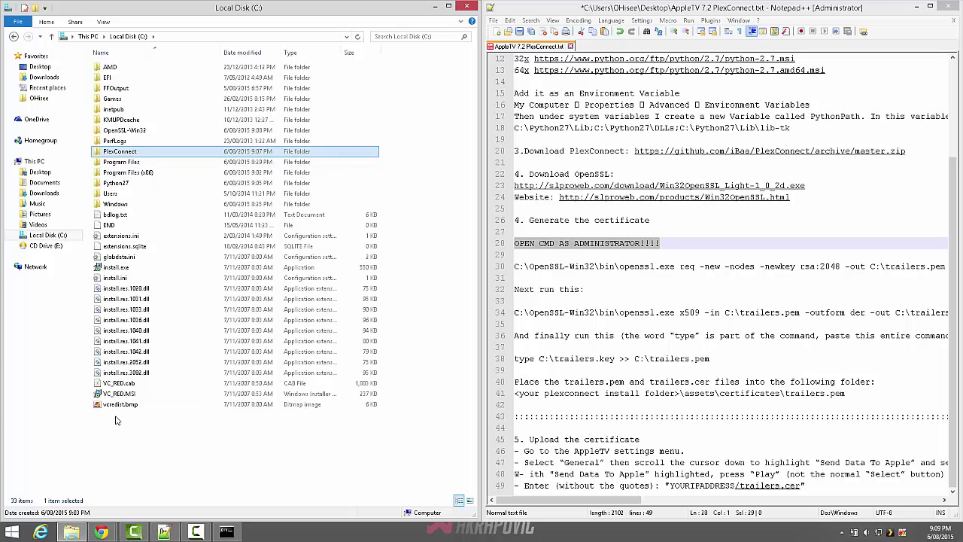
left_click_drag(110, 423, 130, 405)
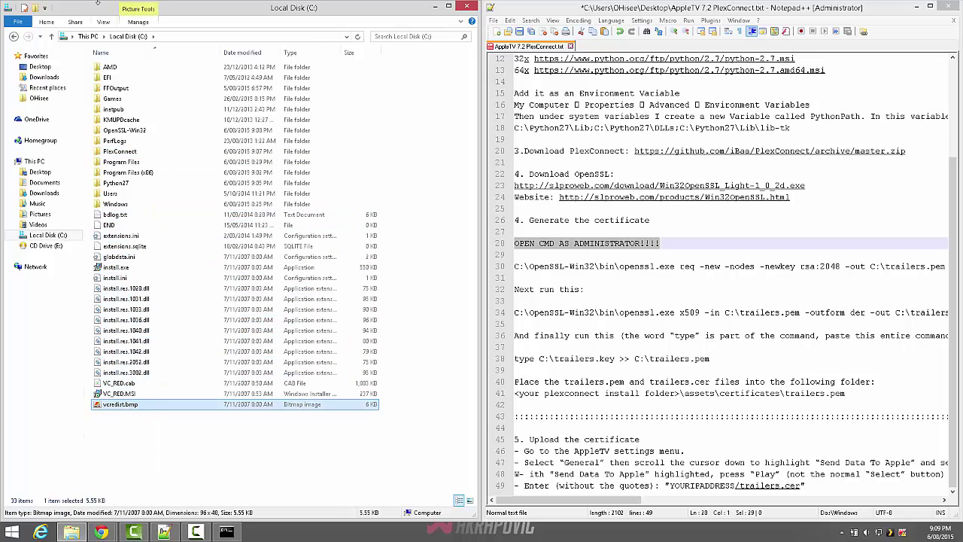
left_click_drag(529, 267, 744, 267)
left_click(106, 429)
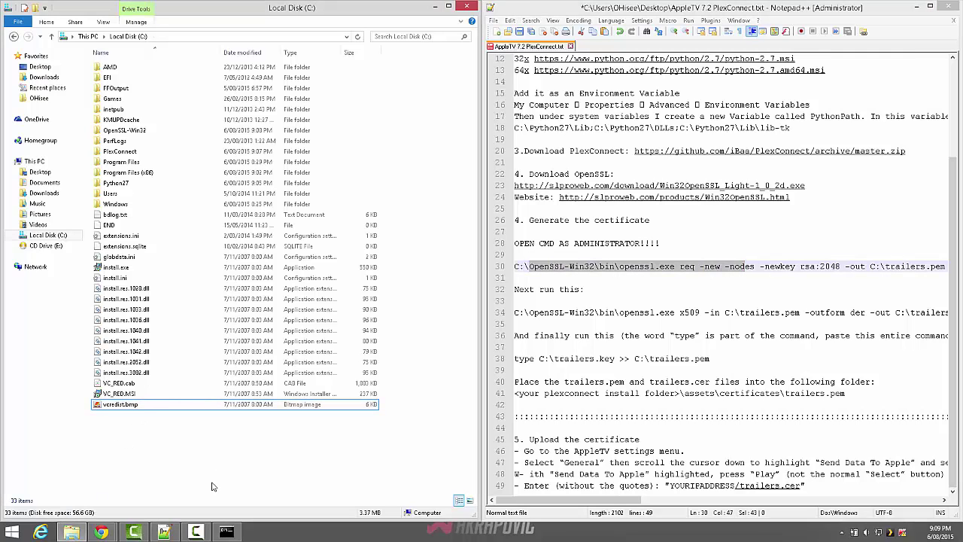
Run the notes' openssl req command in the administrator Command Prompt to generate C:\trailers.key and C:\trailers.pem with rsa:2048 for 7300 days
left_click(225, 532)
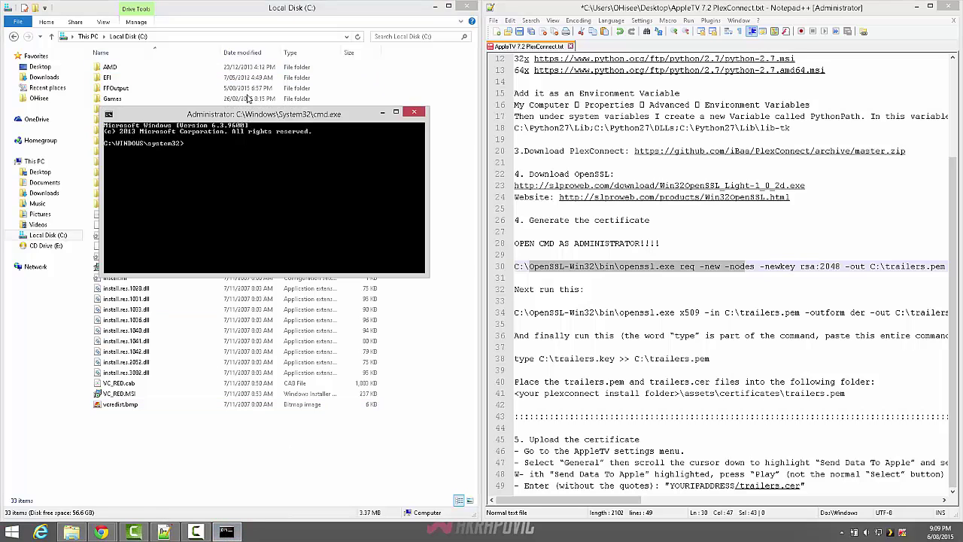
left_click_drag(248, 99, 248, 96)
left_click(547, 289)
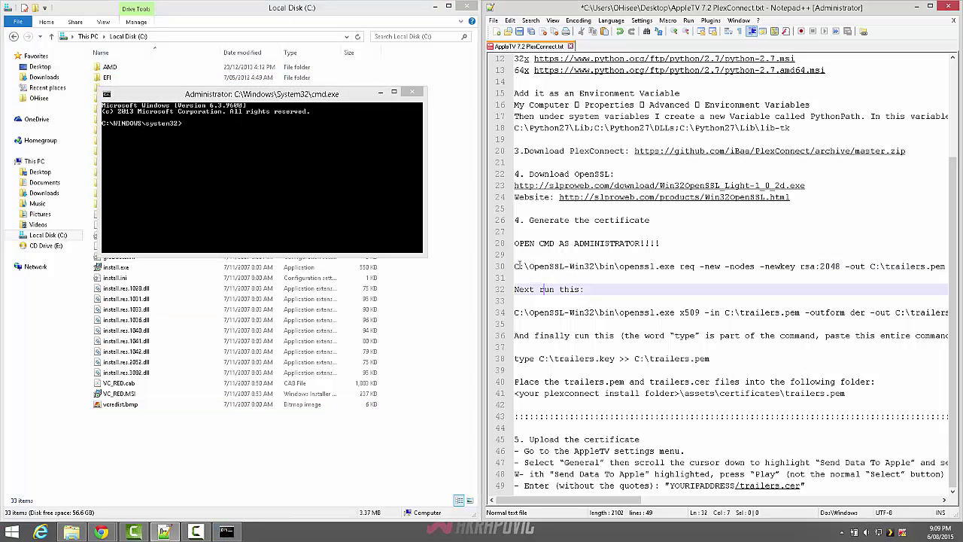
left_click_drag(515, 265, 947, 267)
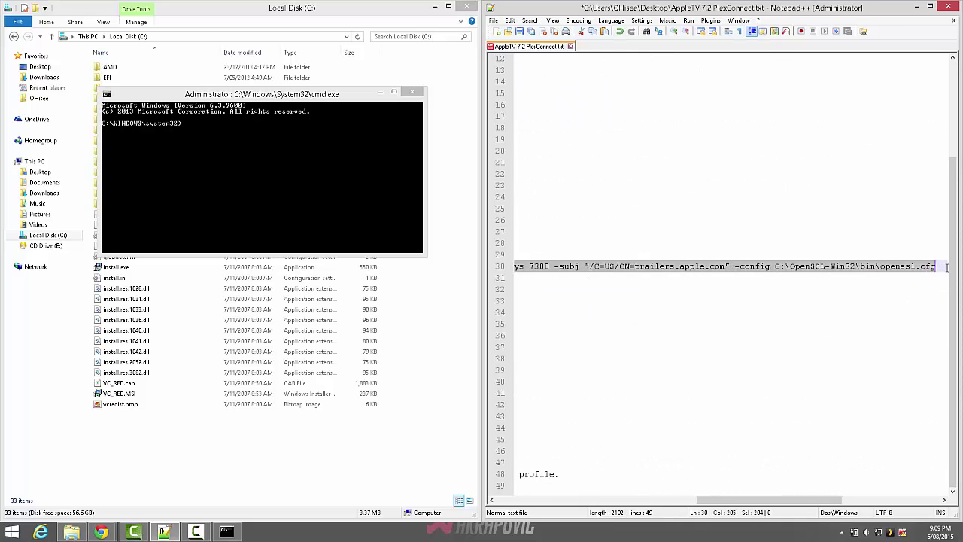
left_click_drag(840, 500, 615, 501)
right_click(611, 267)
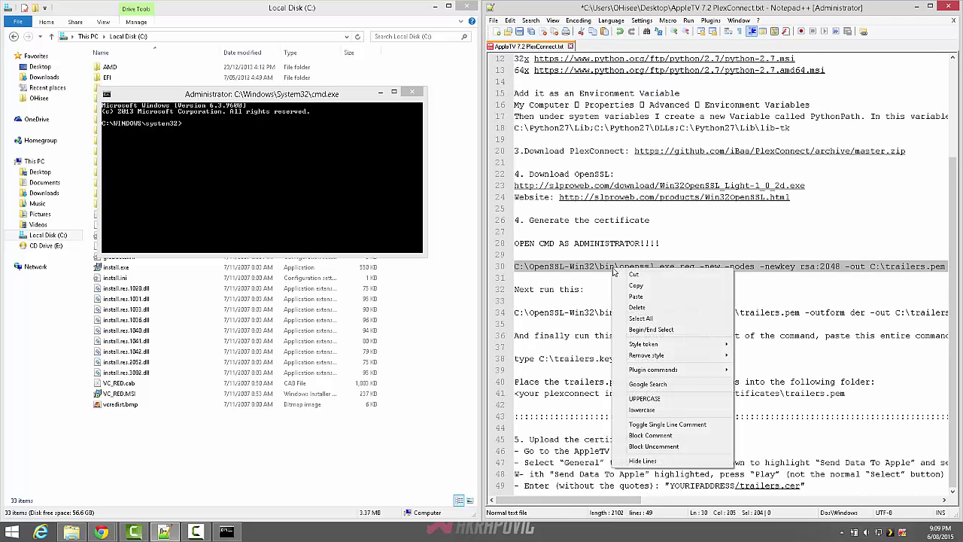
left_click(632, 285)
right_click(239, 147)
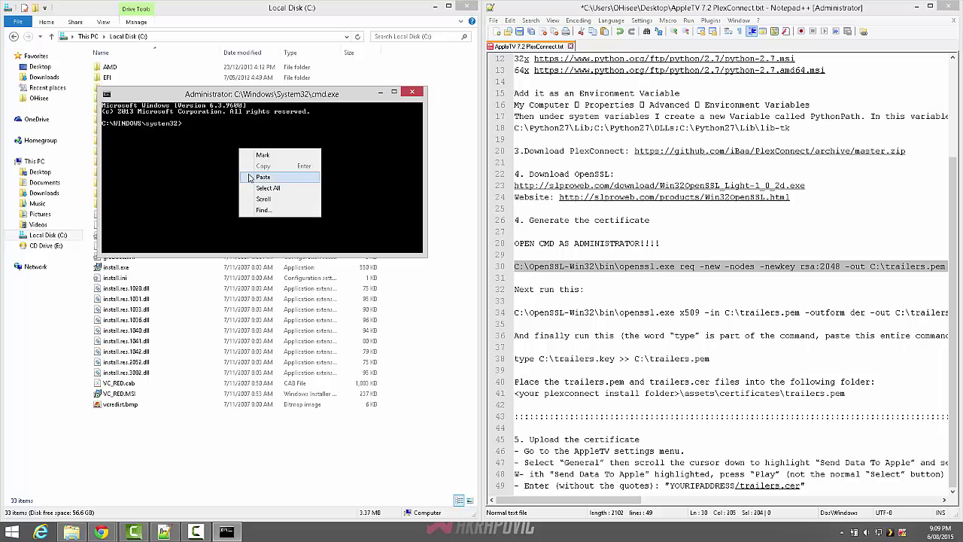
left_click(254, 176)
key("Return")
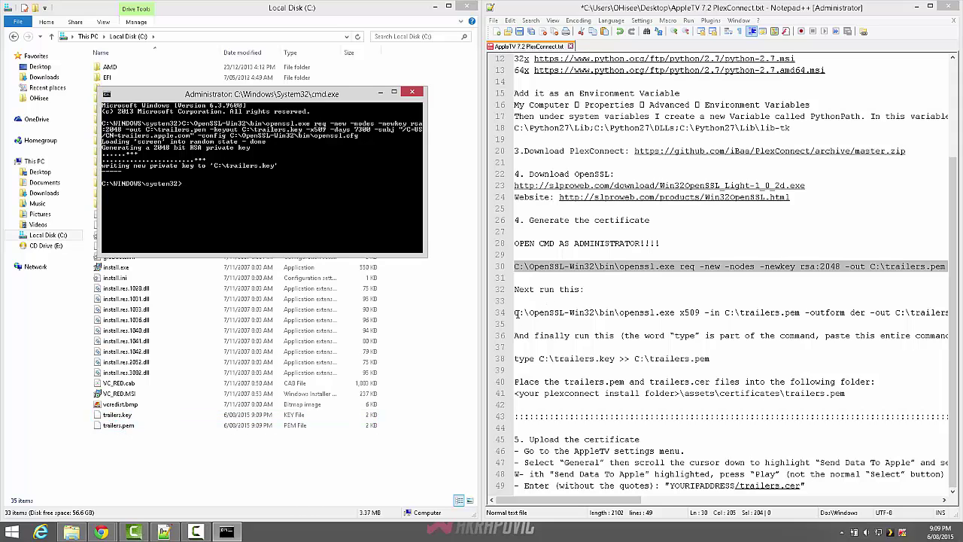
Run the notes' openssl x509 command in Command Prompt to convert C:\trailers.pem to DER format as C:\trailers.cer
left_click_drag(516, 312, 951, 312)
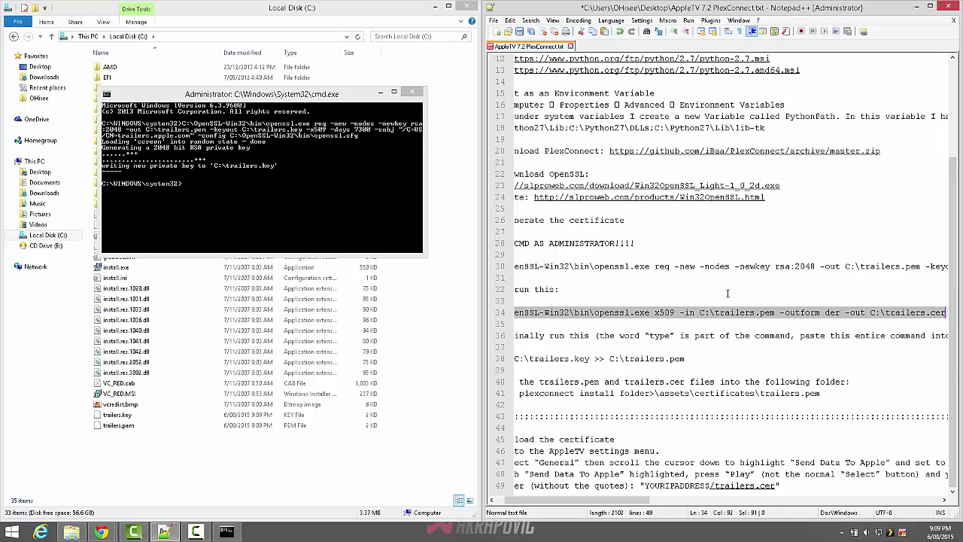
left_click(224, 199)
right_click(224, 198)
left_click(234, 226)
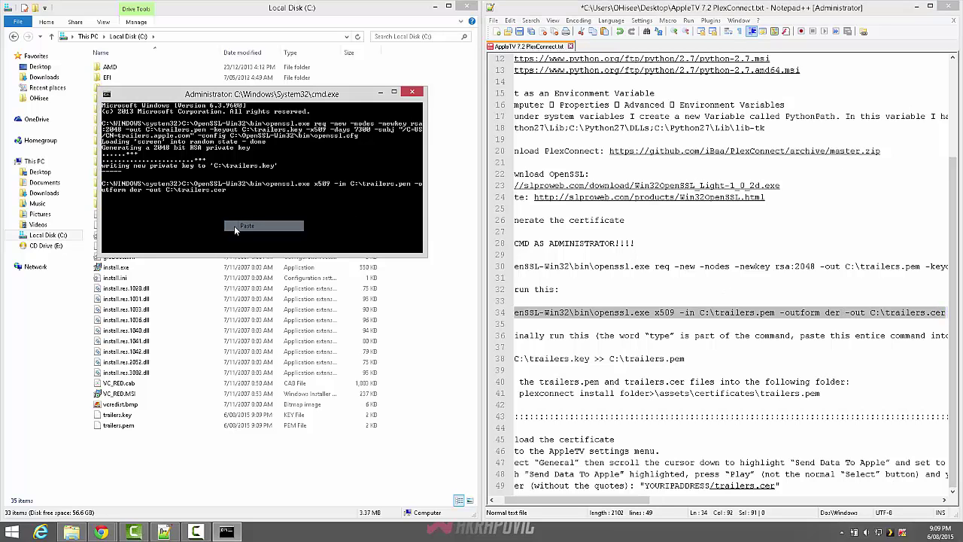
key("Return")
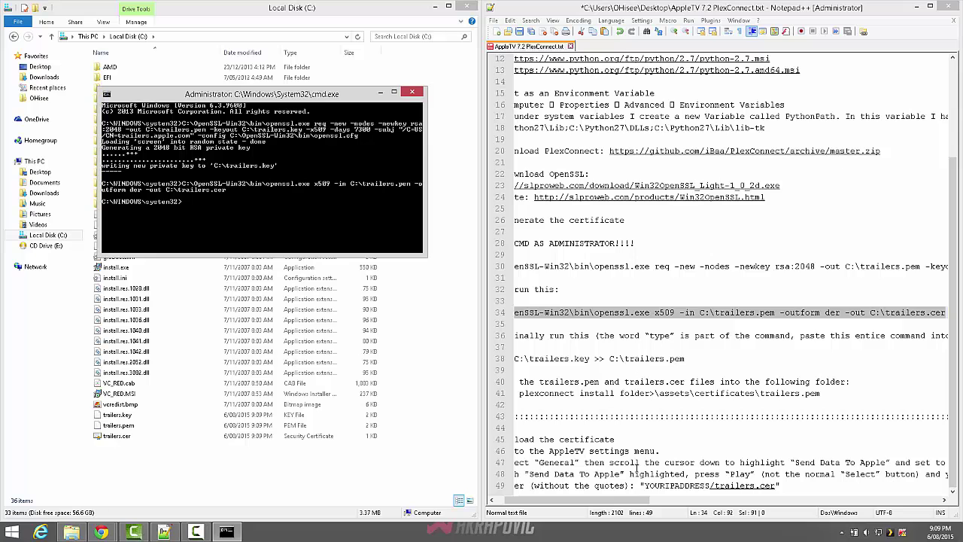
Copy the command type C:\trailers.key >> C:\trailers.pem from the notes and run it in Command Prompt
left_click_drag(577, 500, 566, 499)
left_click(713, 358)
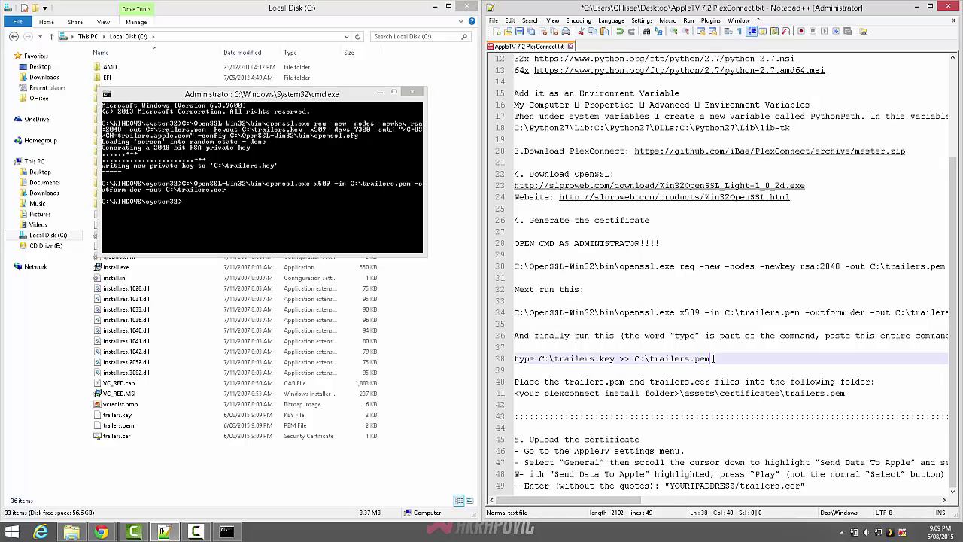
left_click_drag(713, 358, 512, 362)
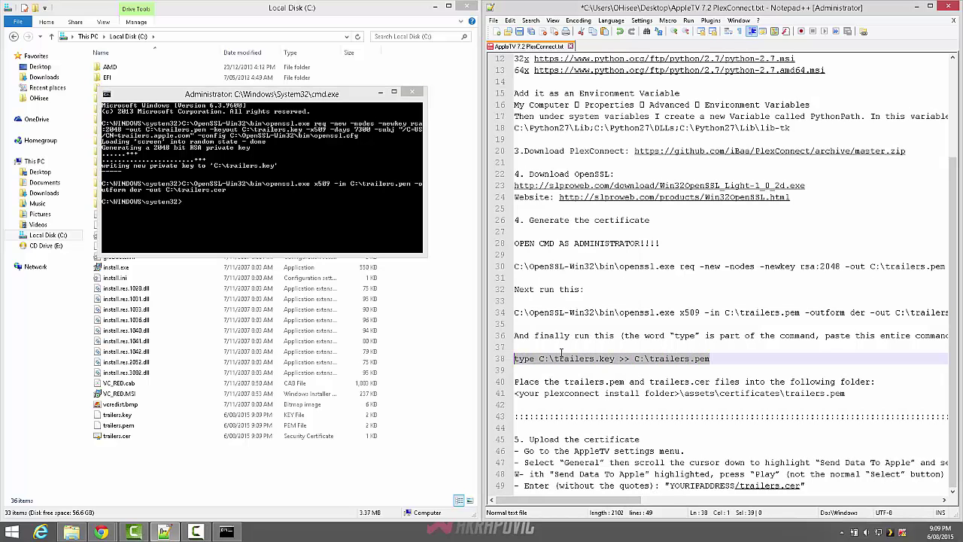
left_click(286, 212)
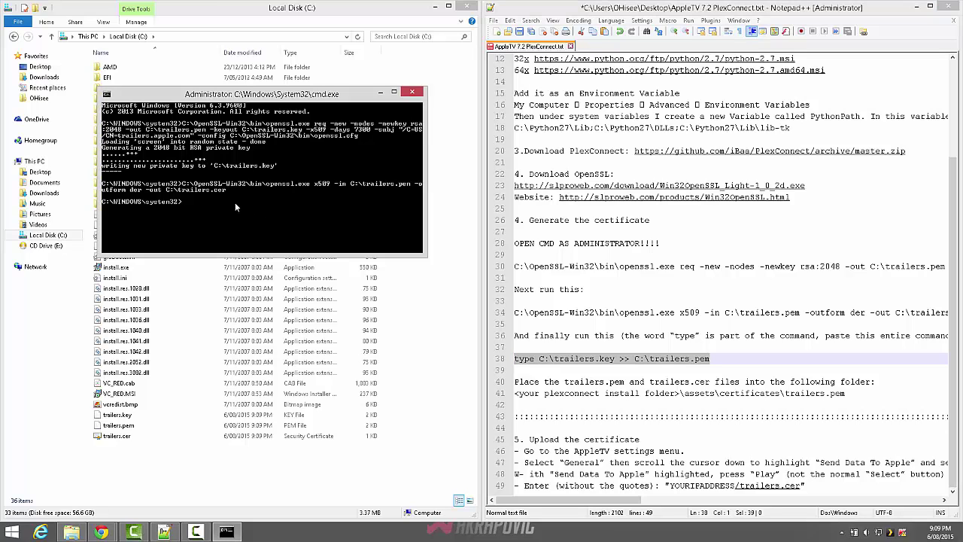
right_click(227, 202)
left_click(249, 232)
key("Return")
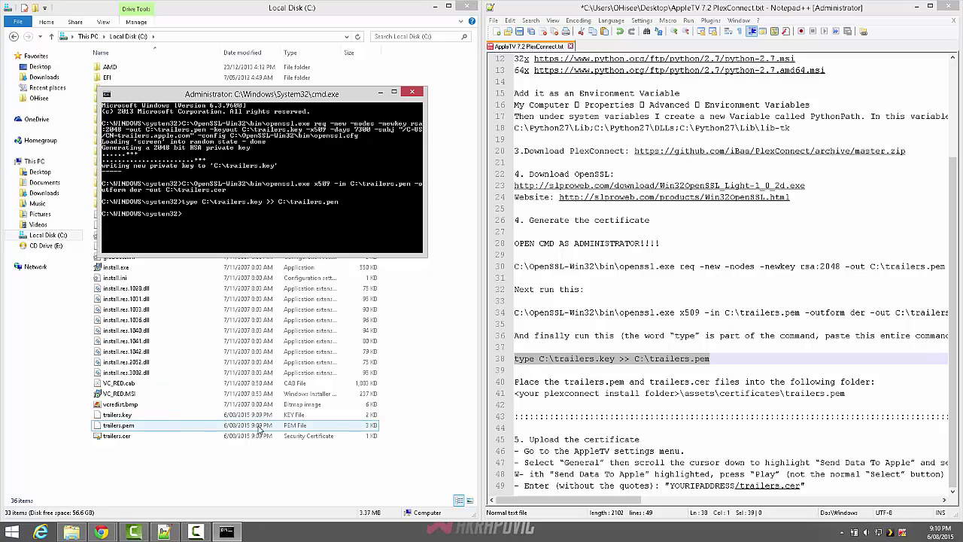
Transfer trailers.cer, trailers.key and trailers.pem from the root of C: into C:\PlexConnect\assets\certificates
right_click(142, 458)
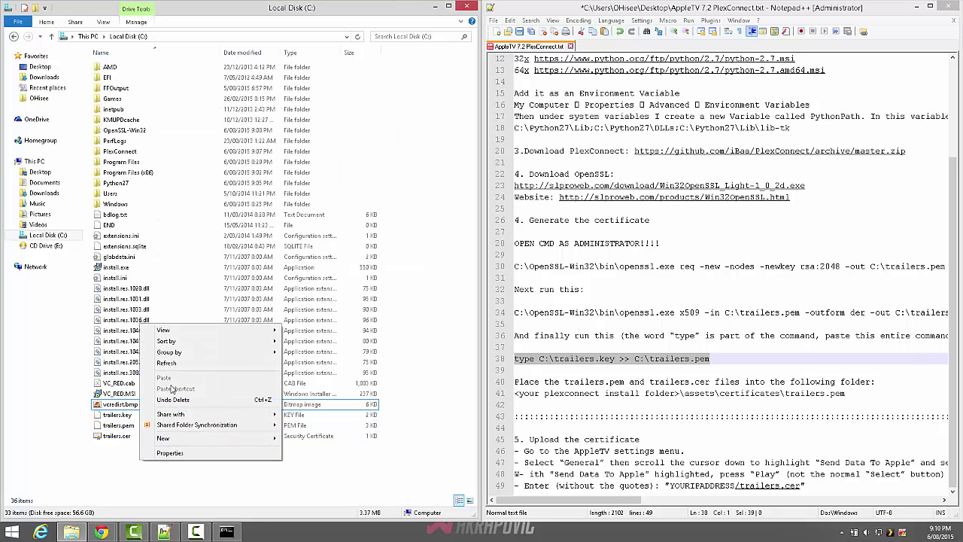
left_click(166, 363)
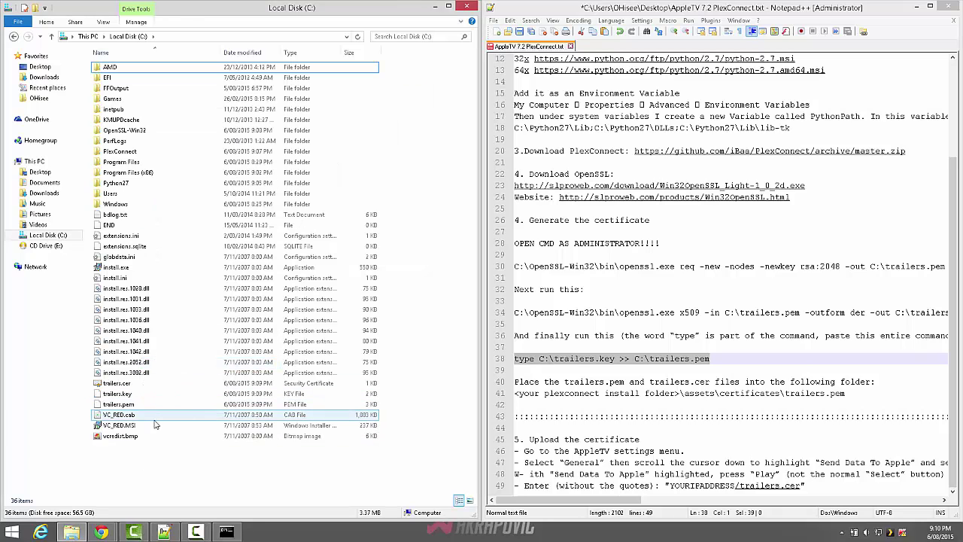
left_click(128, 373)
left_click(121, 404)
left_click(116, 383, "shift")
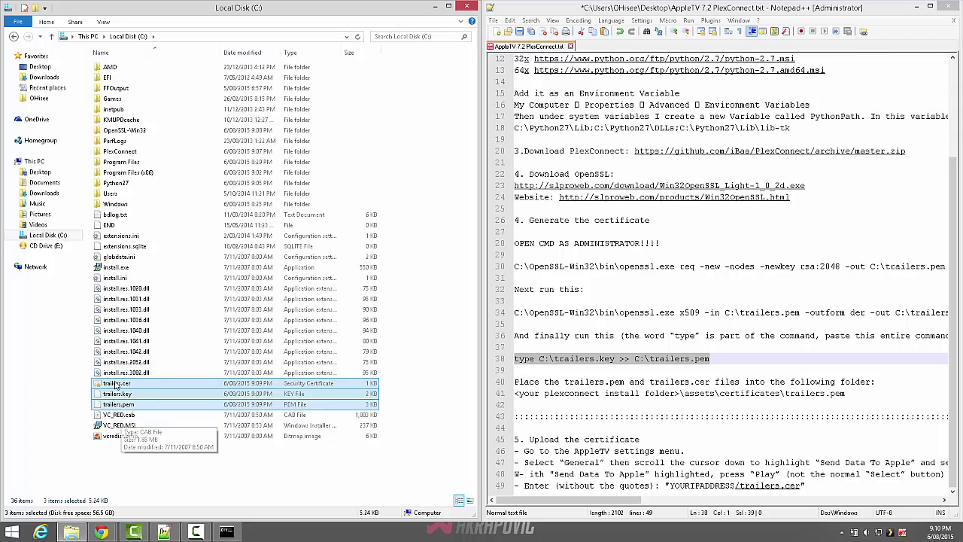
double_click(139, 151)
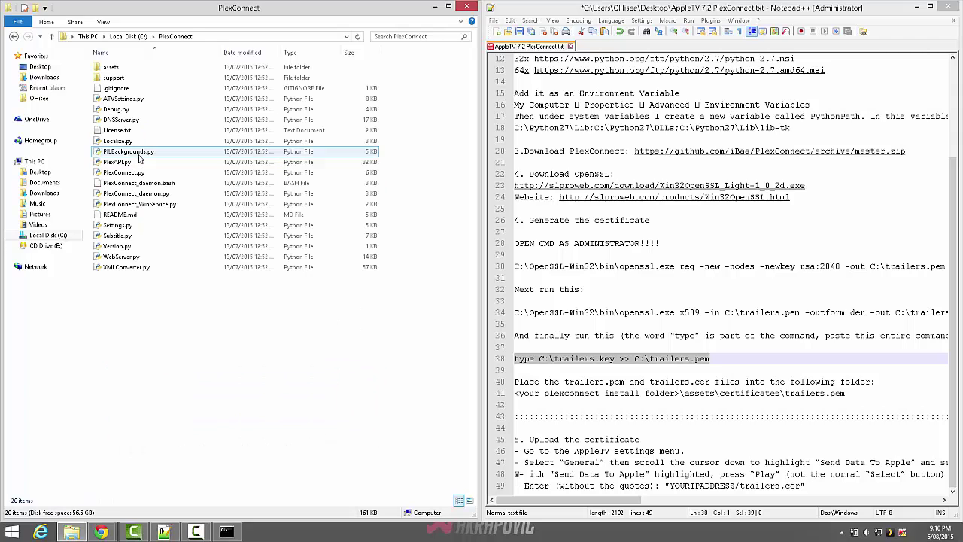
double_click(121, 69)
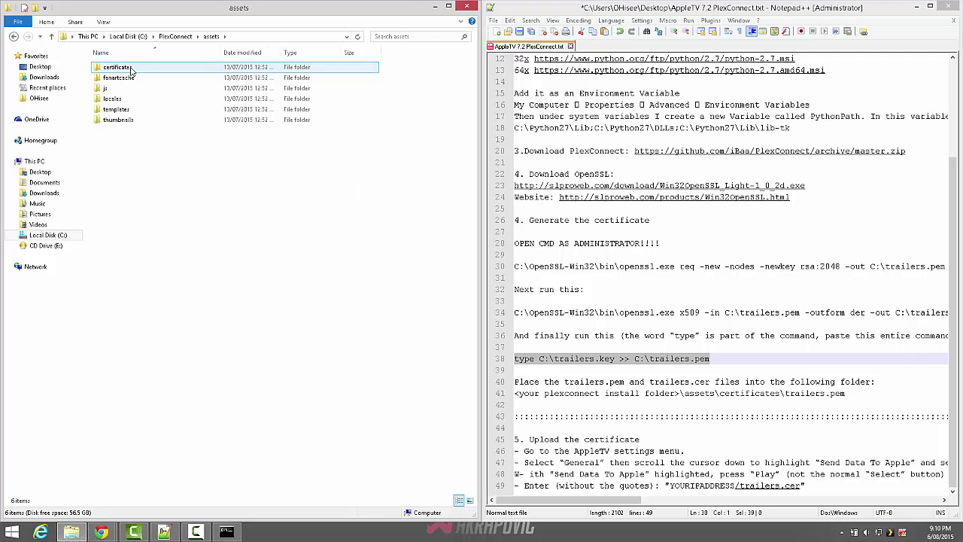
double_click(131, 69)
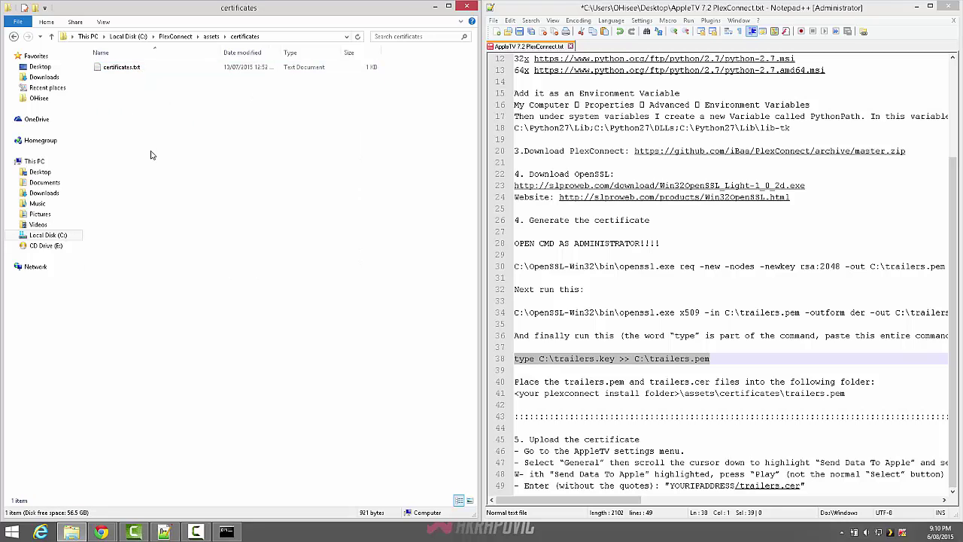
key("ctrl+v")
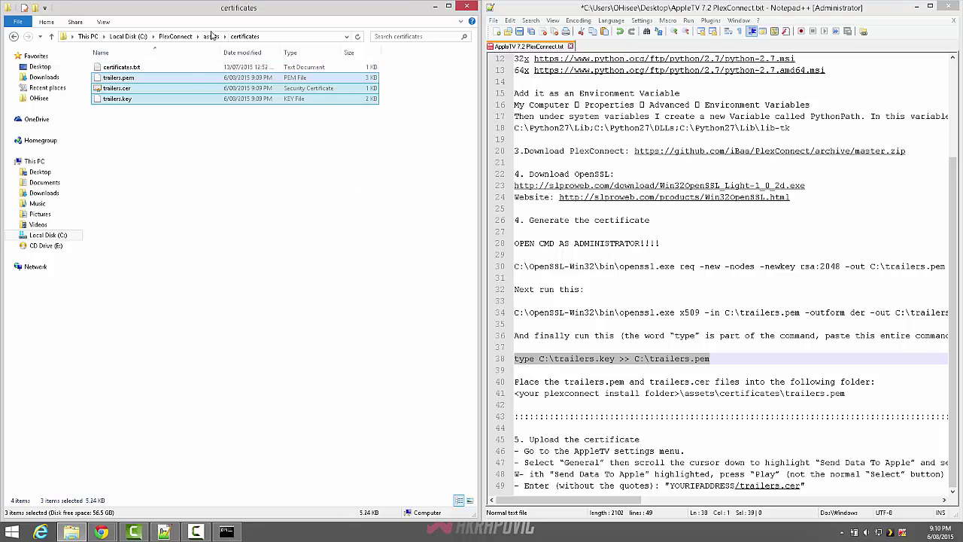
Return to the main PlexConnect folder and close the administrator Command Prompt
left_click(177, 37)
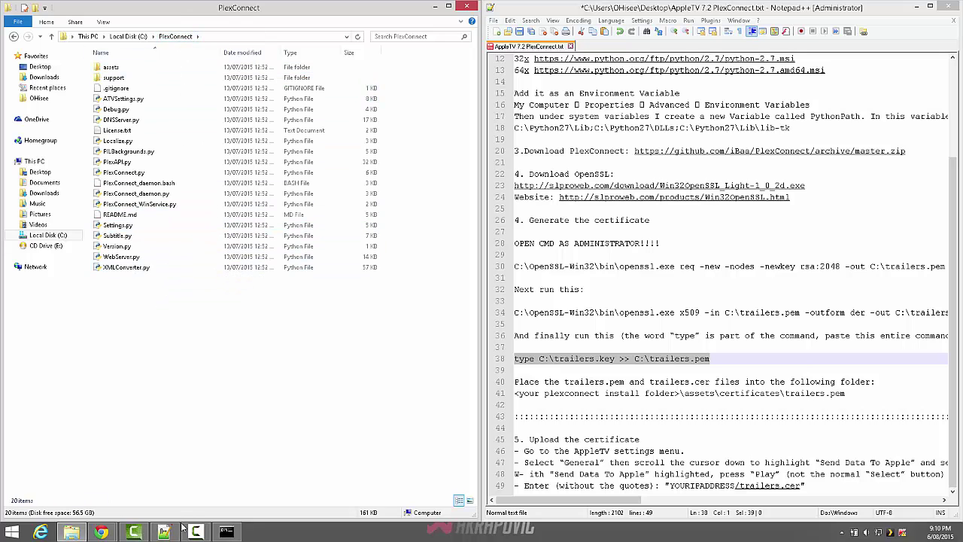
left_click(226, 533)
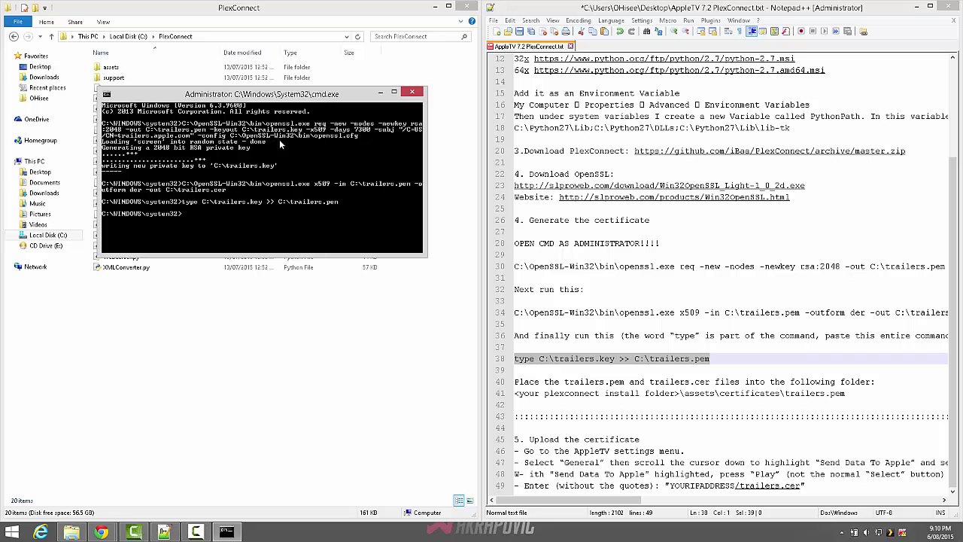
key("alt+F4")
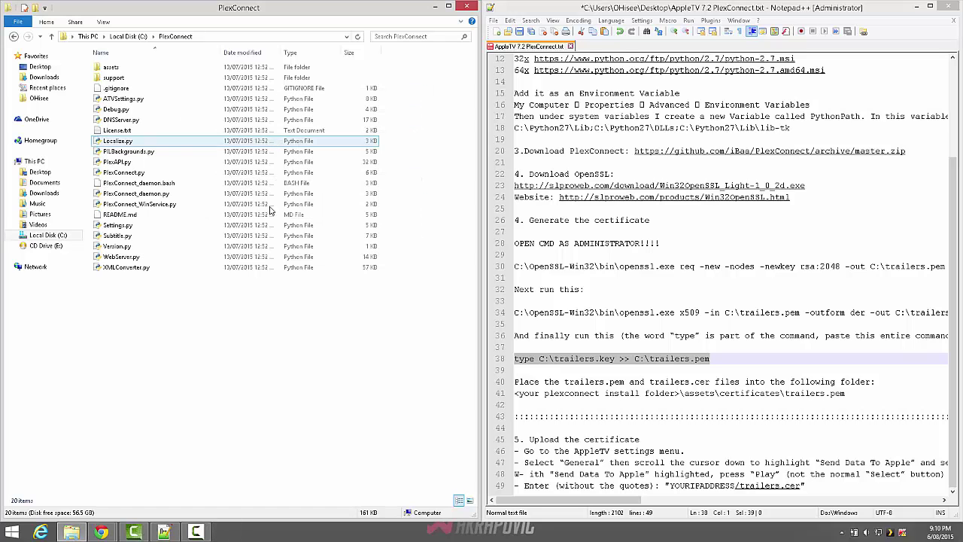
Review the notes' instruction on placing the trailers files and its assets\certificates path
left_click(573, 393)
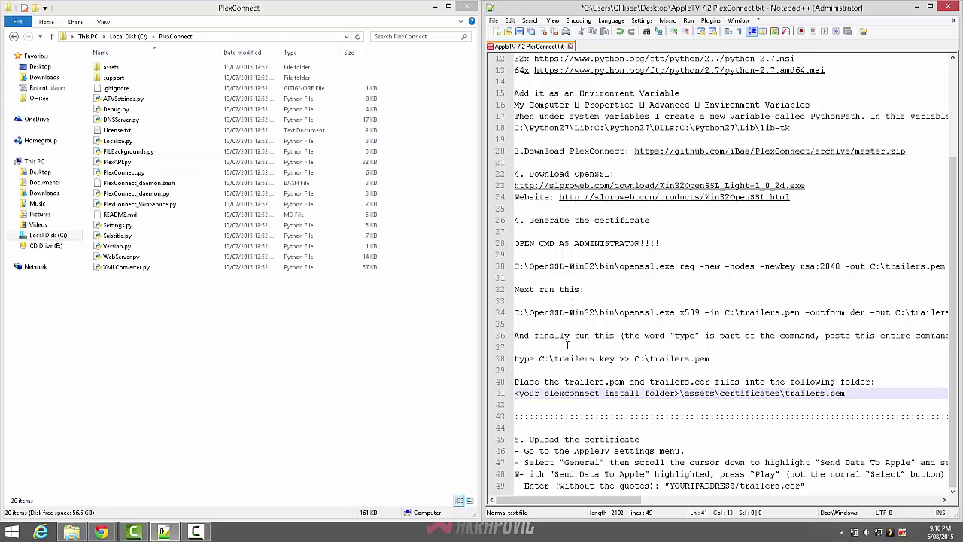
left_click_drag(515, 382, 892, 391)
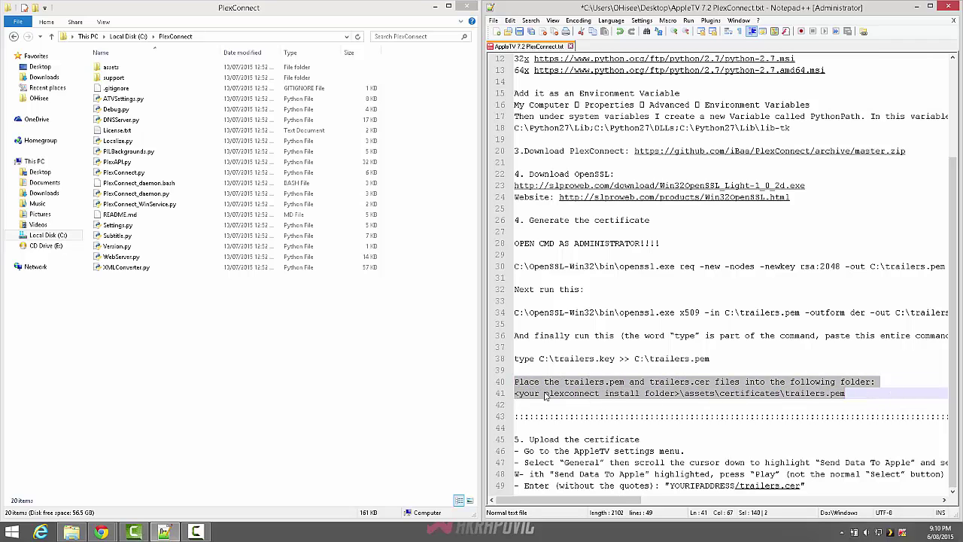
left_click_drag(514, 393, 839, 393)
left_click(862, 393)
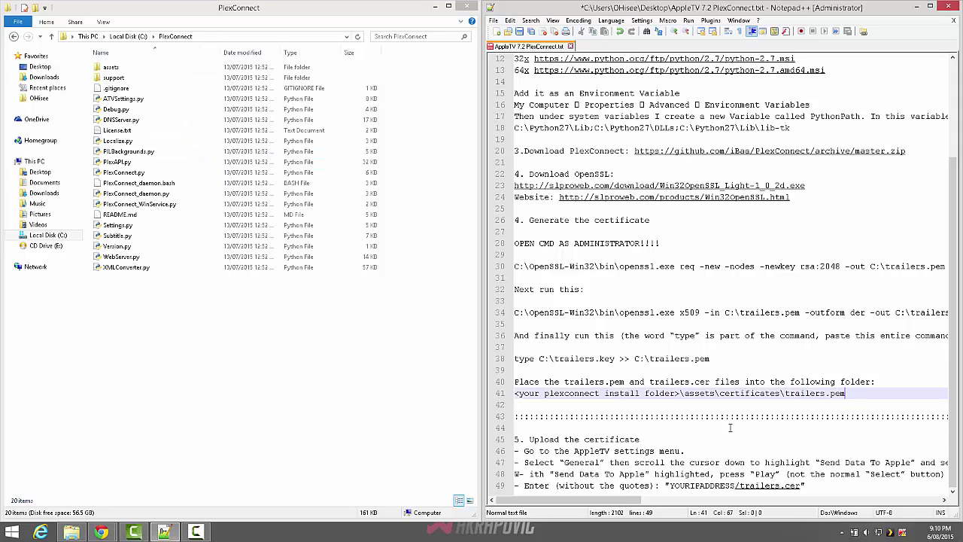
Renumber the "Upload the certificate" heading in the notes as step 6
left_click(590, 428)
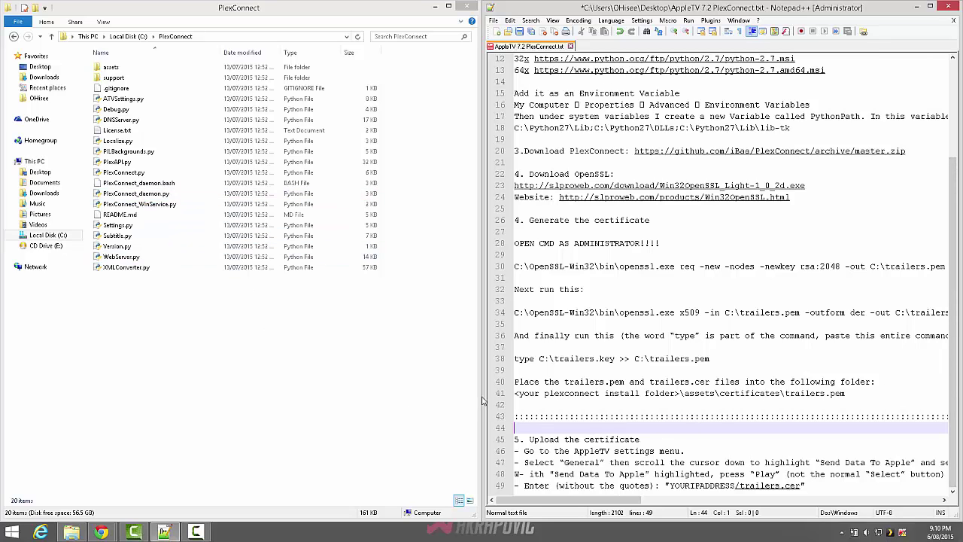
left_click_drag(519, 440, 516, 441)
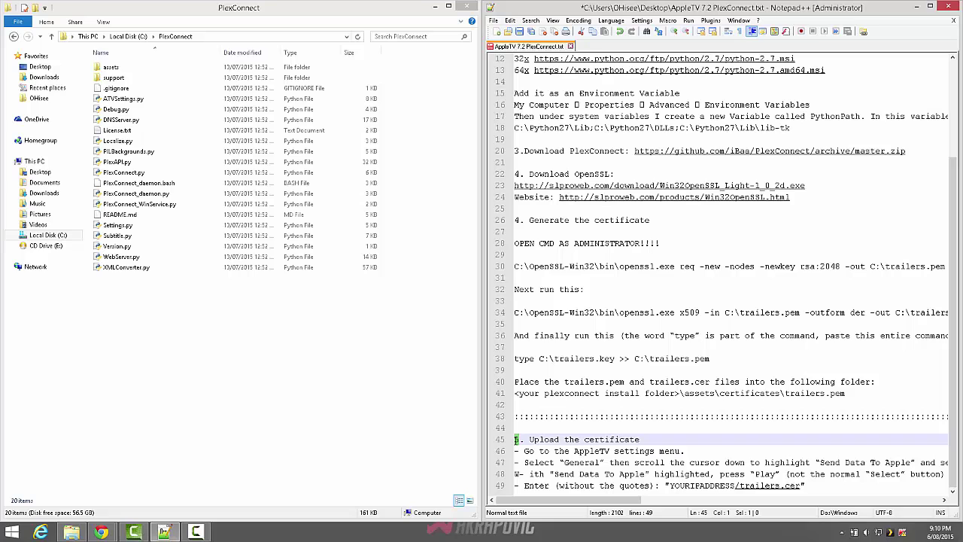
type("6")
Insert the line "5. Start PlexConnect (cross fingers)" above the certificate upload section, separated by blank lines
left_click(526, 426)
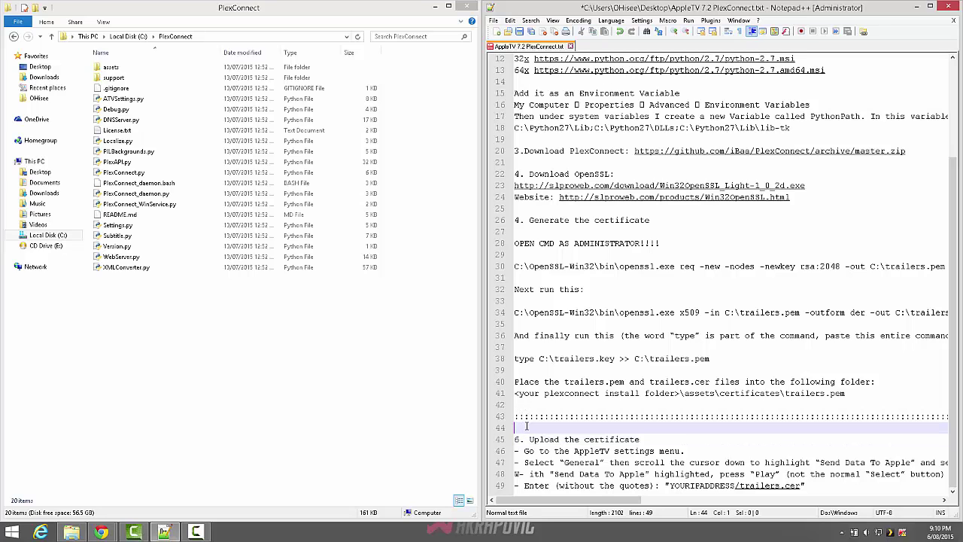
key("Return")
key("Return")
key("Up")
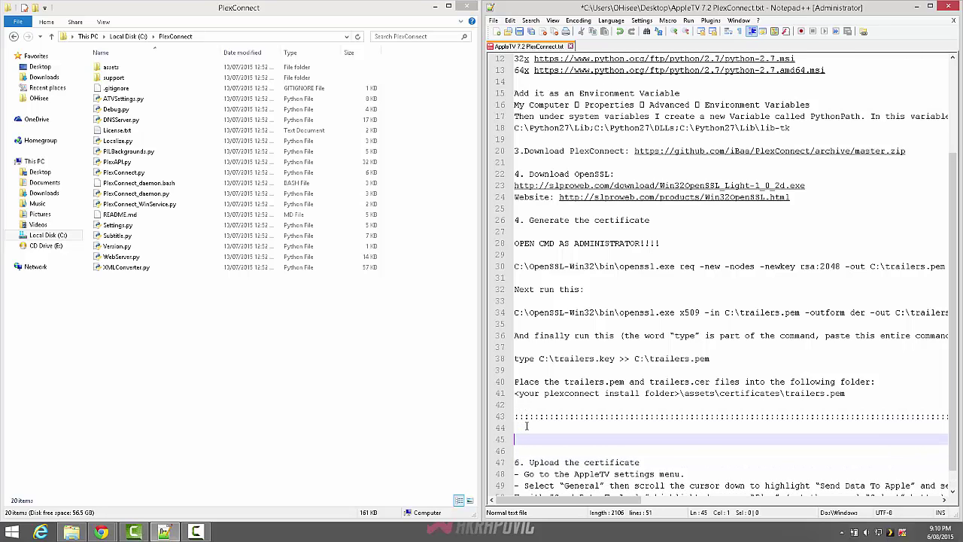
type("5. Start PlexCon")
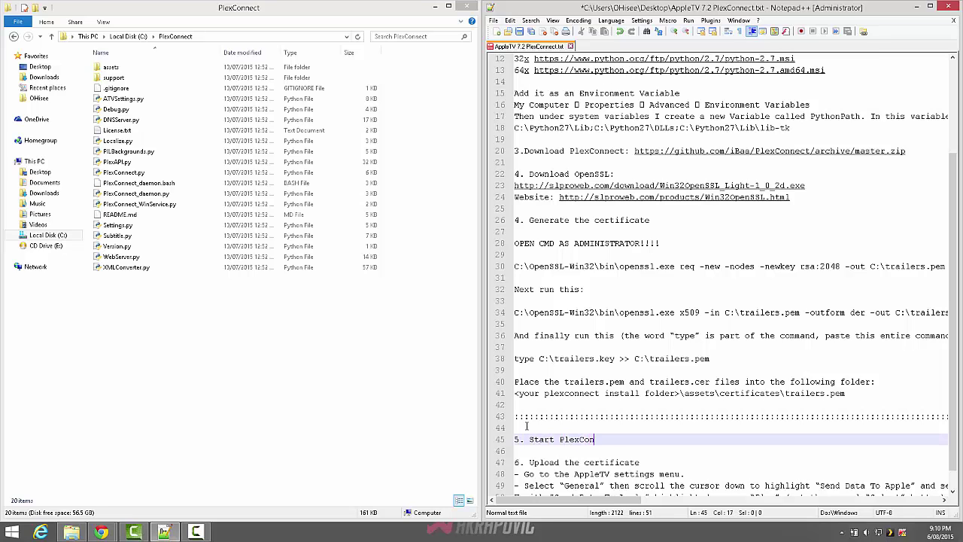
type("nect (cross fingers)")
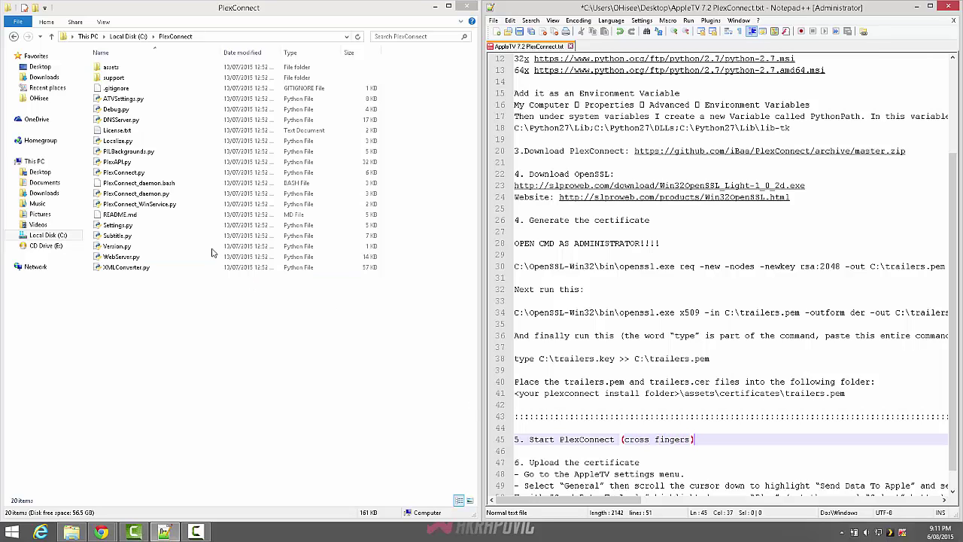
Run PlexConnect.py from the PlexConnect folder and reposition its console window over the file list
left_click(140, 173)
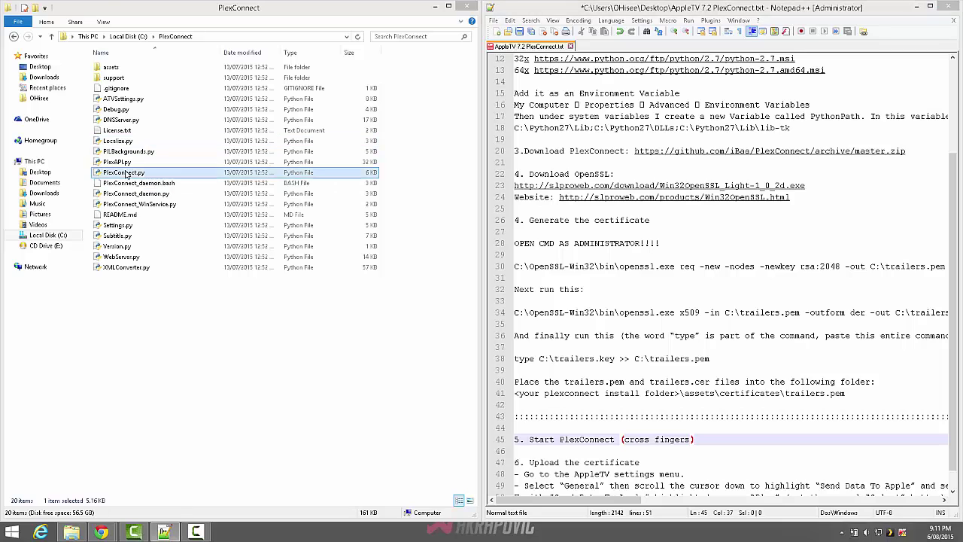
double_click(138, 174)
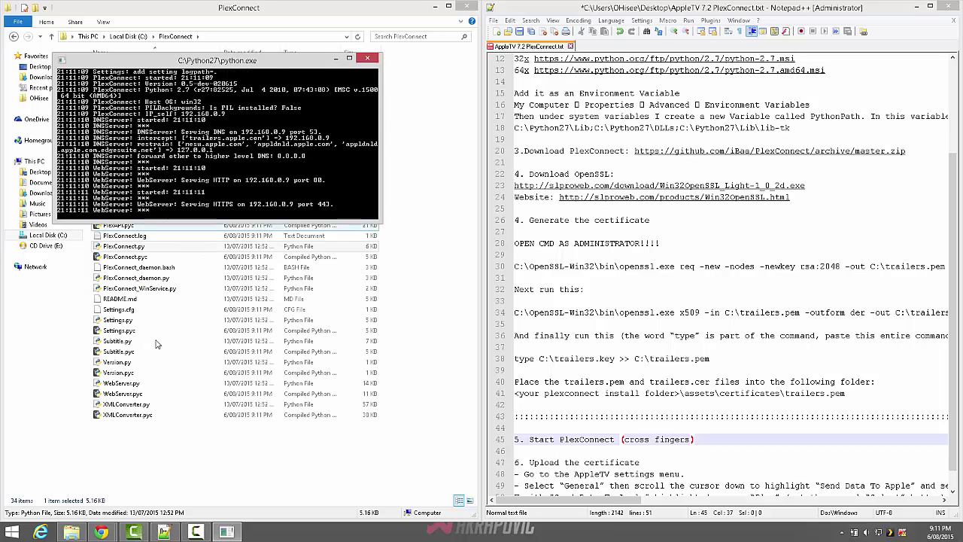
left_click_drag(197, 66, 162, 93)
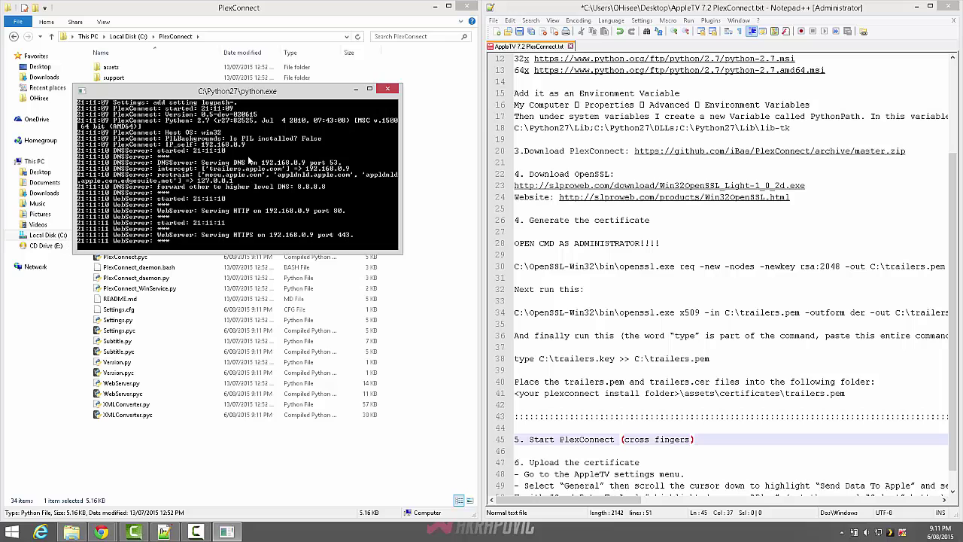
left_click_drag(252, 98, 296, 158)
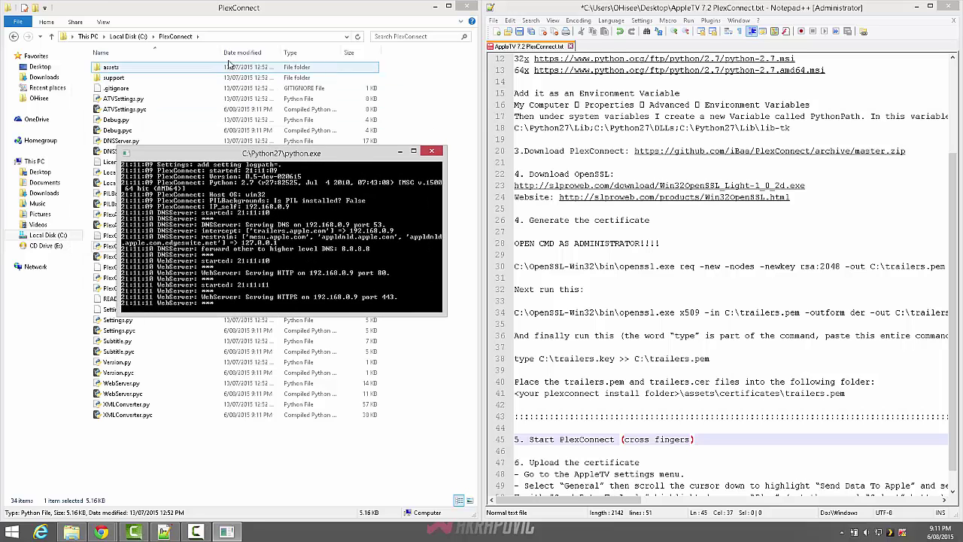
Check the PlexConnect folder's path and examine the DNS and web server startup output in the Python console
left_click(203, 37)
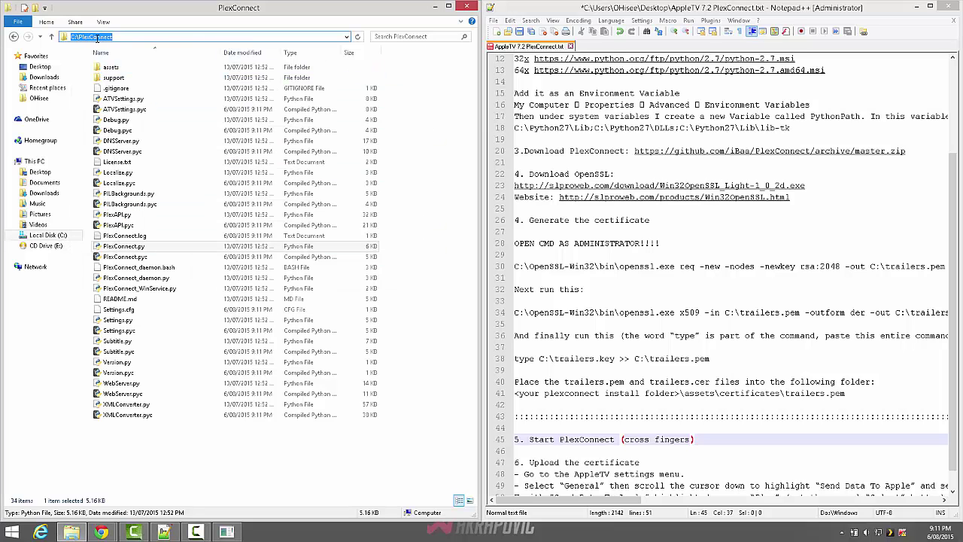
left_click(226, 532)
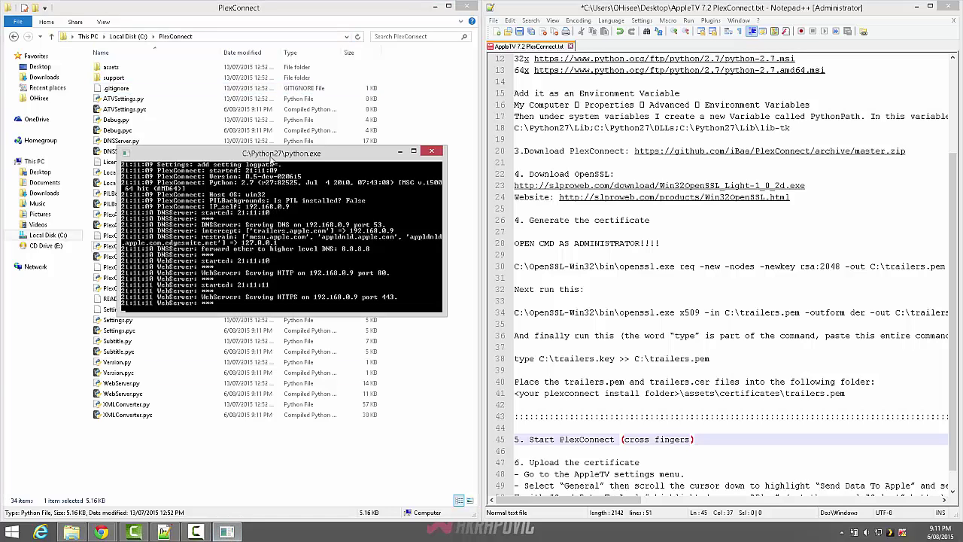
left_click_drag(272, 156, 273, 88)
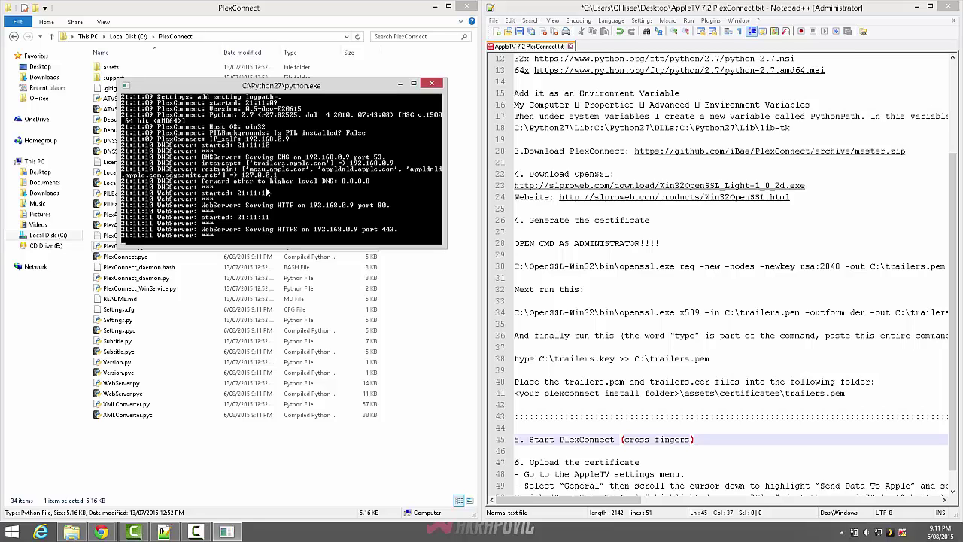
left_click_drag(283, 90, 252, 76)
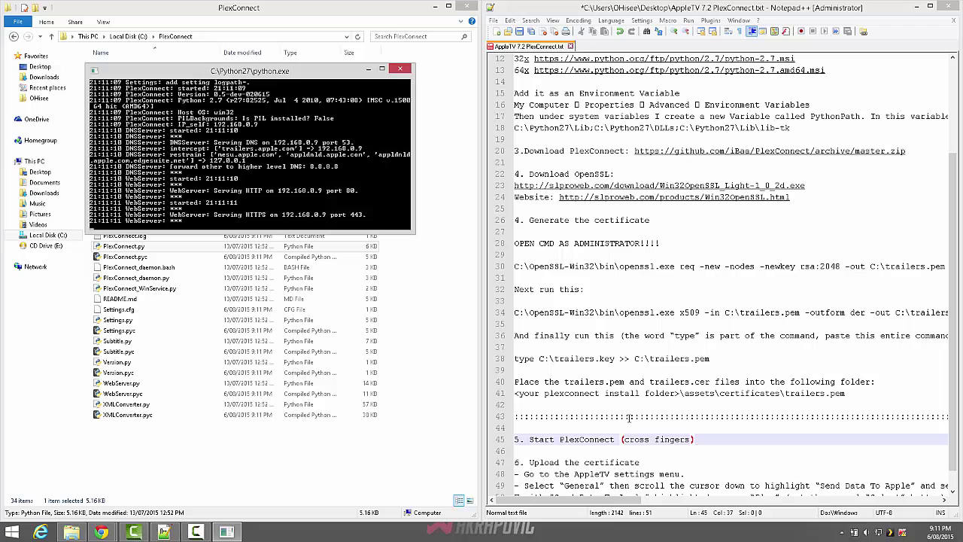
Review the "Upload the certificate" section at the end of the notes, then return to the Python console
left_click(629, 418)
scroll(627, 392, "down", 2)
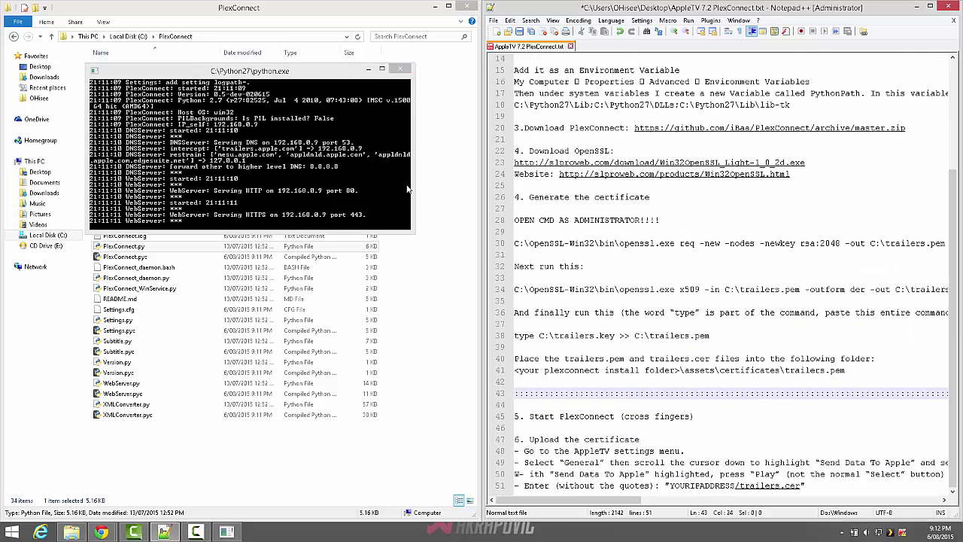
left_click(199, 205)
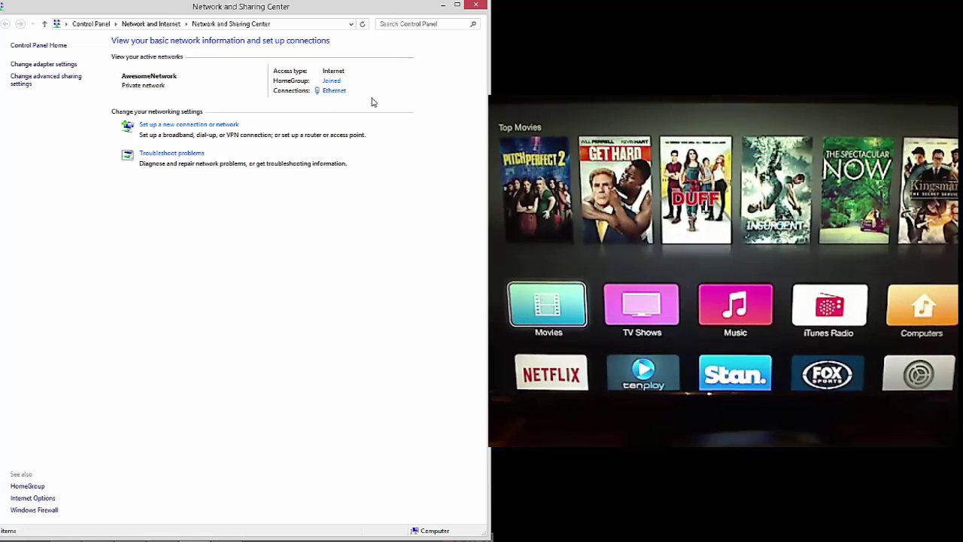
Open the Ethernet connection's properties and disable Internet Protocol Version 6 (TCP/IPv6)
left_click(336, 94)
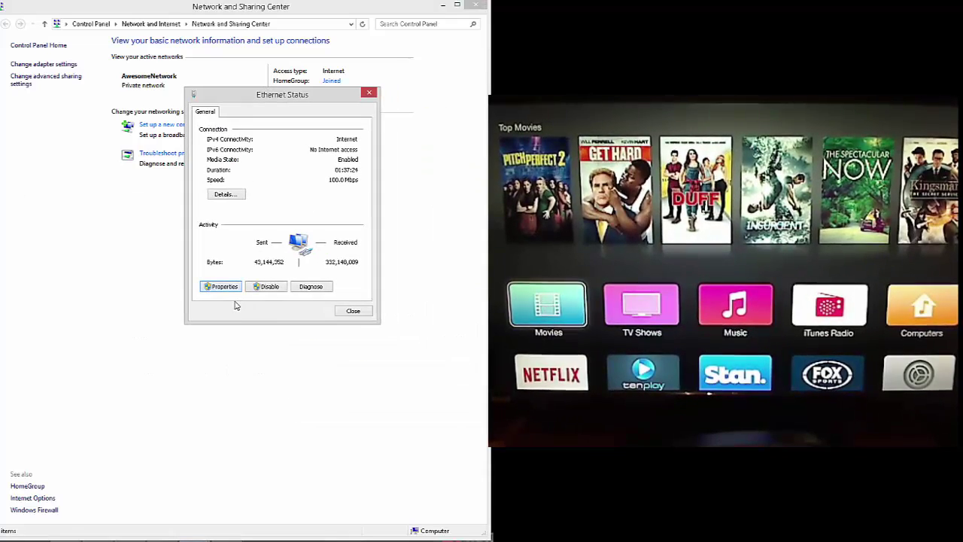
scroll(293, 226, "down", 1)
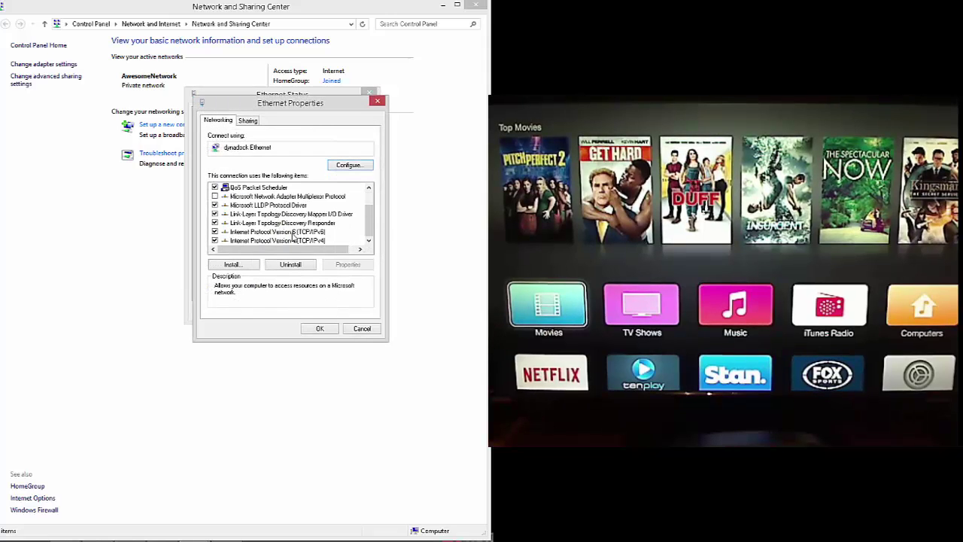
left_click(293, 240)
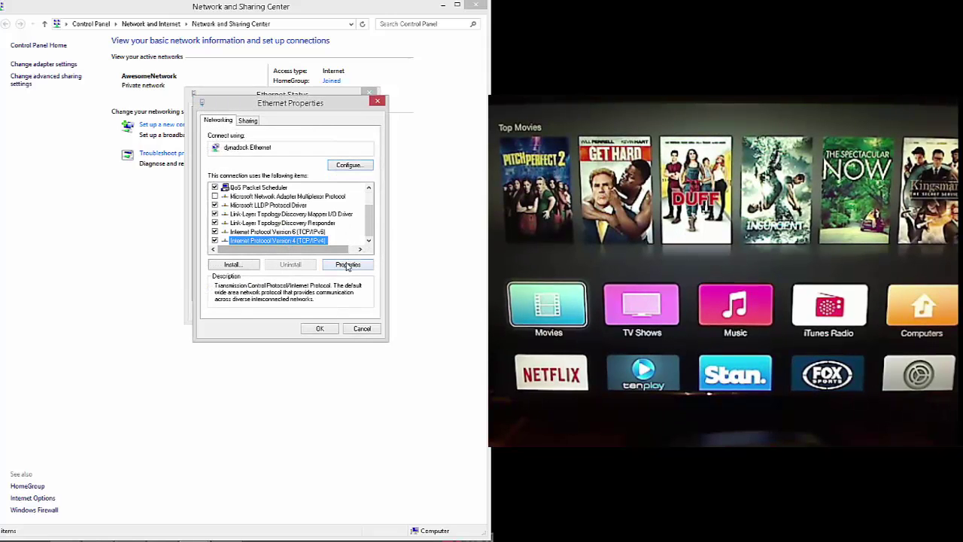
key("Up")
key("space")
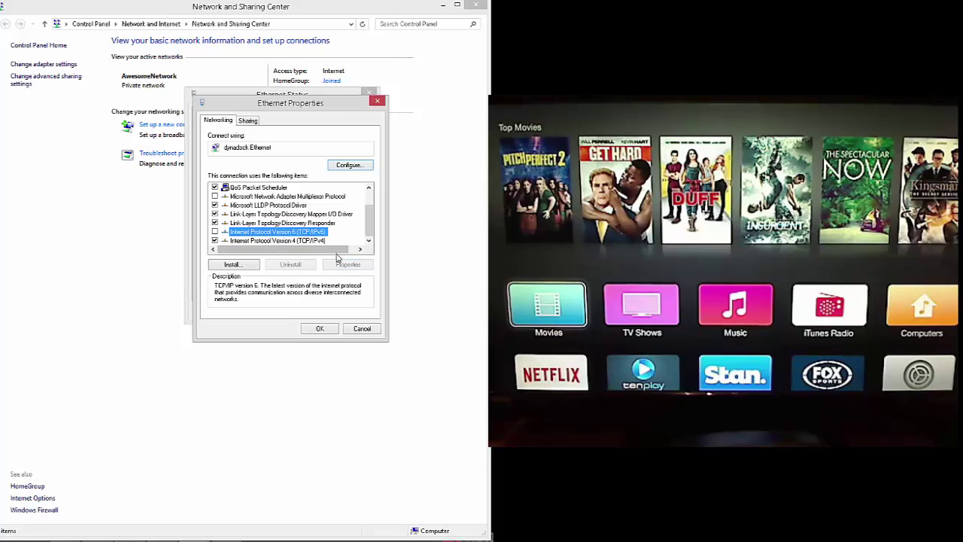
Check the Ethernet connection's Internet Protocol Version 4 address and DNS server settings, then close the connection dialogs
left_click(312, 241)
left_click(349, 264)
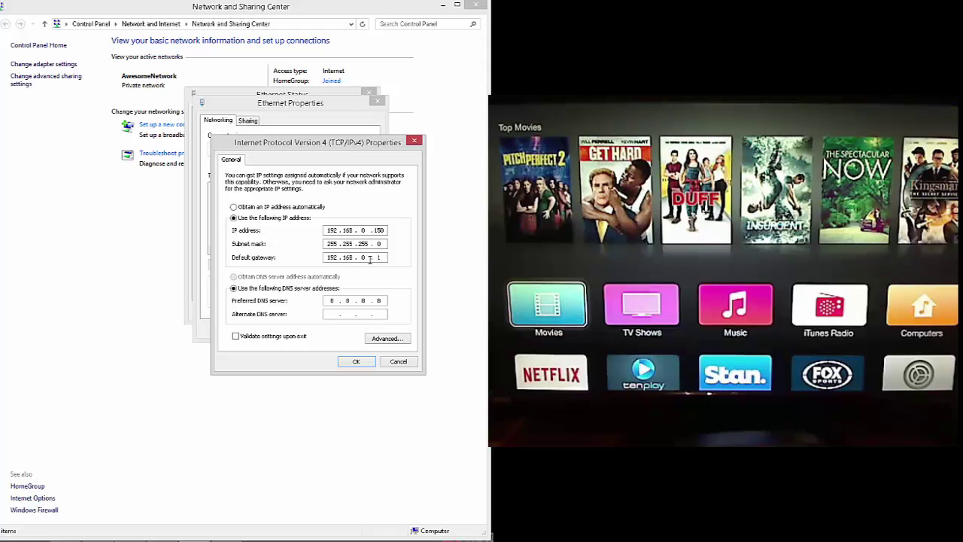
left_click(328, 301)
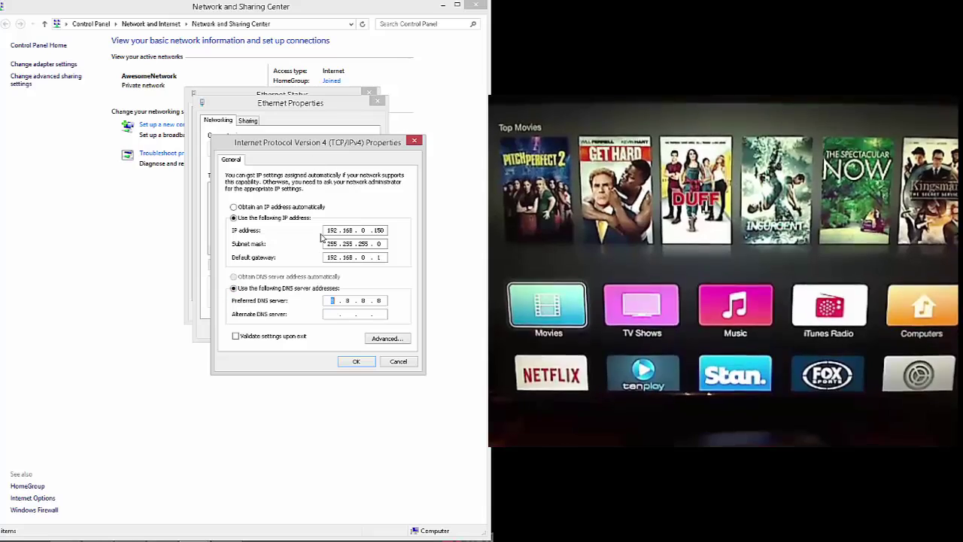
left_click(356, 362)
key("Return")
left_click(398, 361)
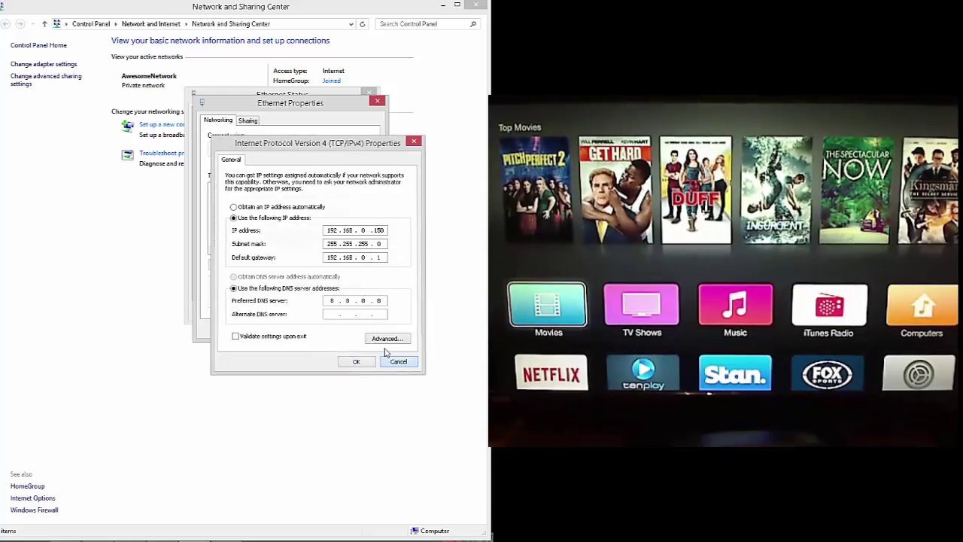
left_click(361, 326)
left_click(352, 311)
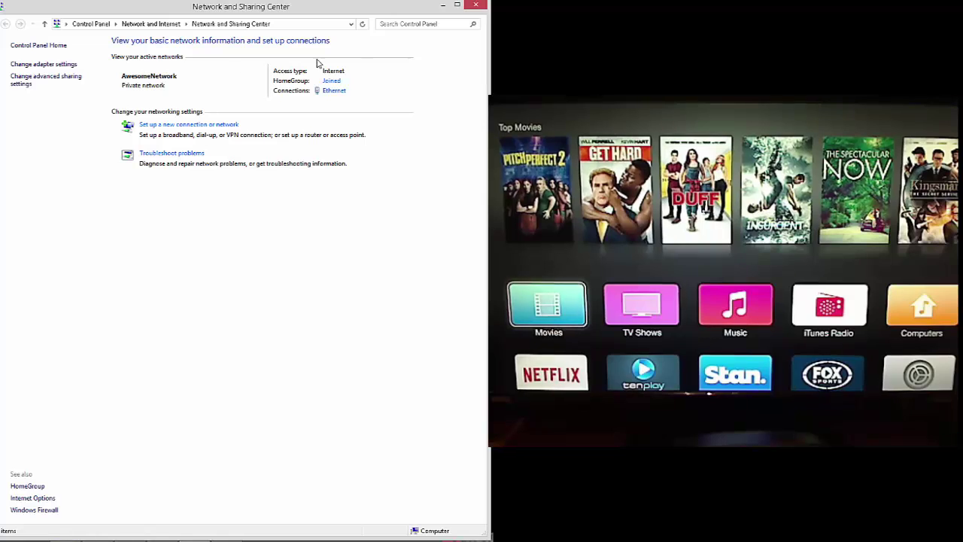
Put away the Network and Sharing Center, run PlexConnect.py from the PlexConnect folder, and reposition its console window over the file list
left_click(439, 12)
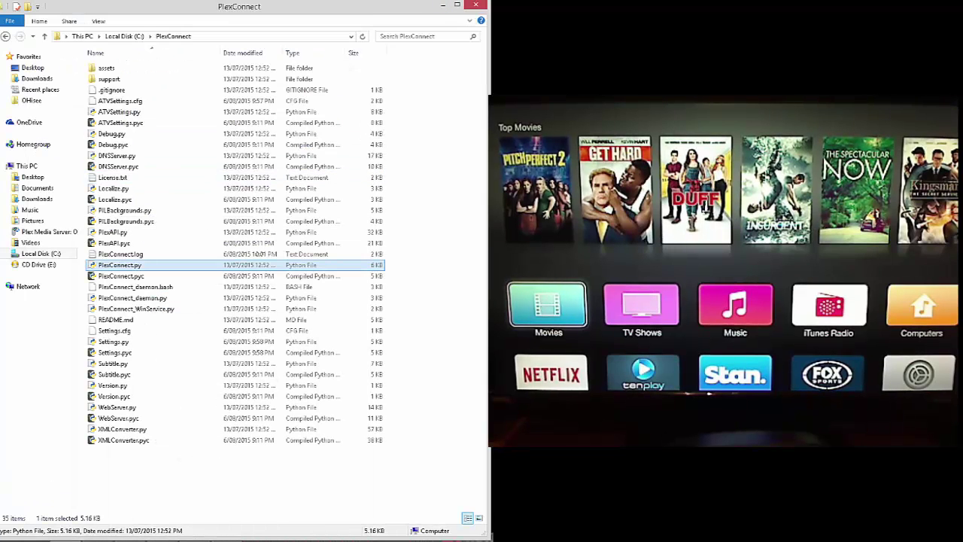
left_click(120, 266)
double_click(122, 267)
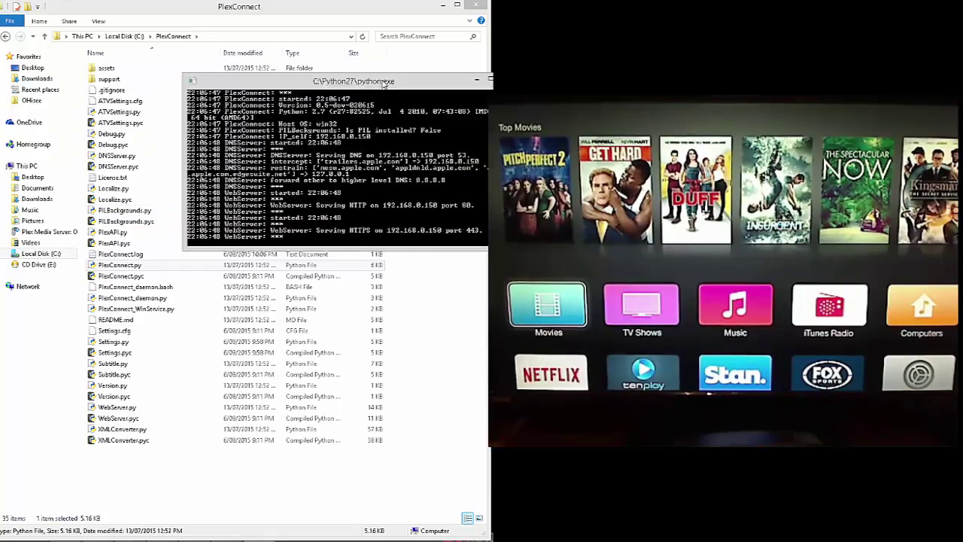
left_click_drag(335, 78, 229, 13)
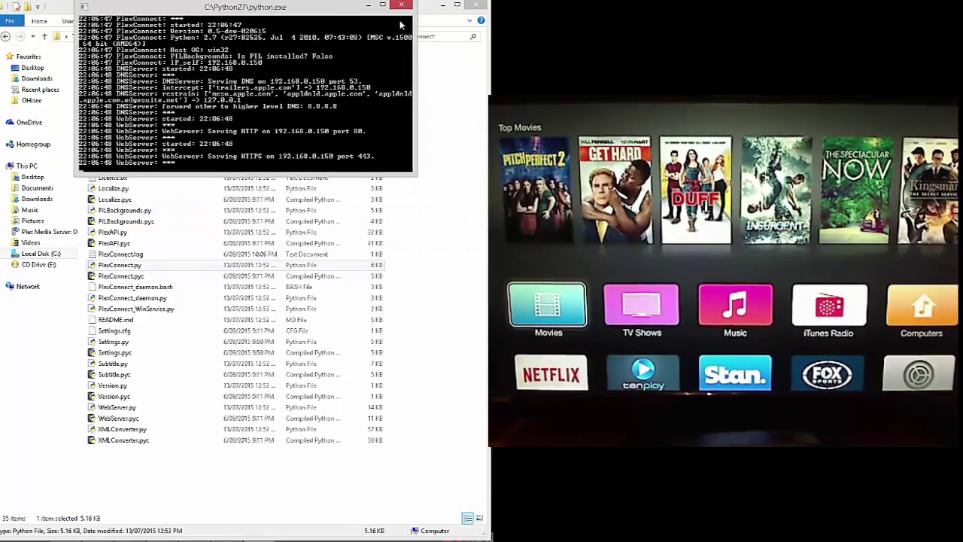
Review the "Upload the certificate" instructions in the notes, highlighting the trailers.apple.com link and the YOURIPADDRESS/trailers.cer address
key("alt+Tab")
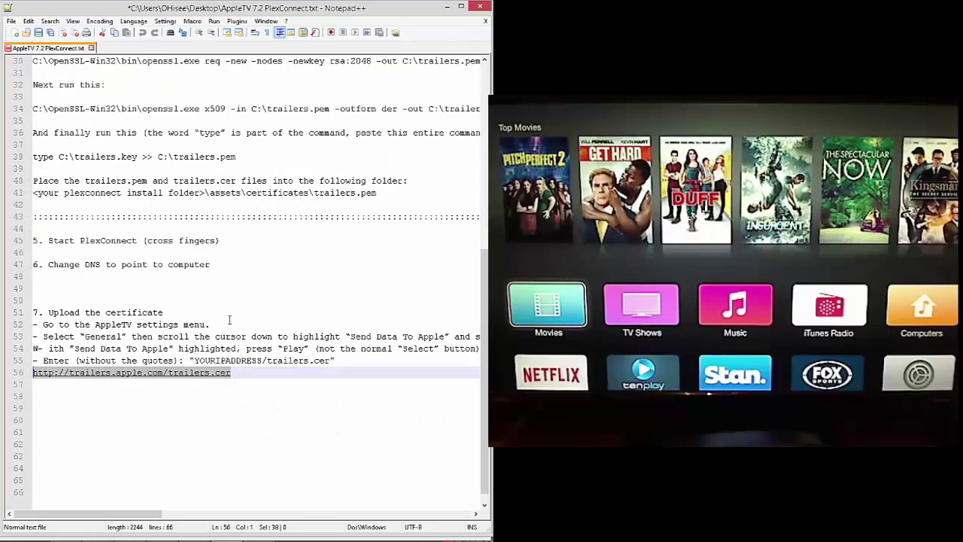
key("alt+Tab")
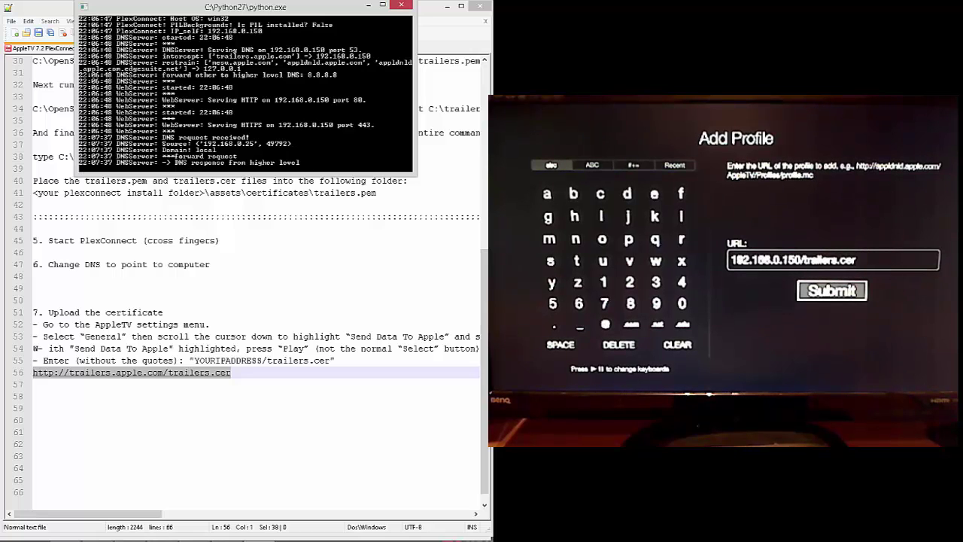
left_click(231, 373)
left_click_drag(231, 373, 33, 372)
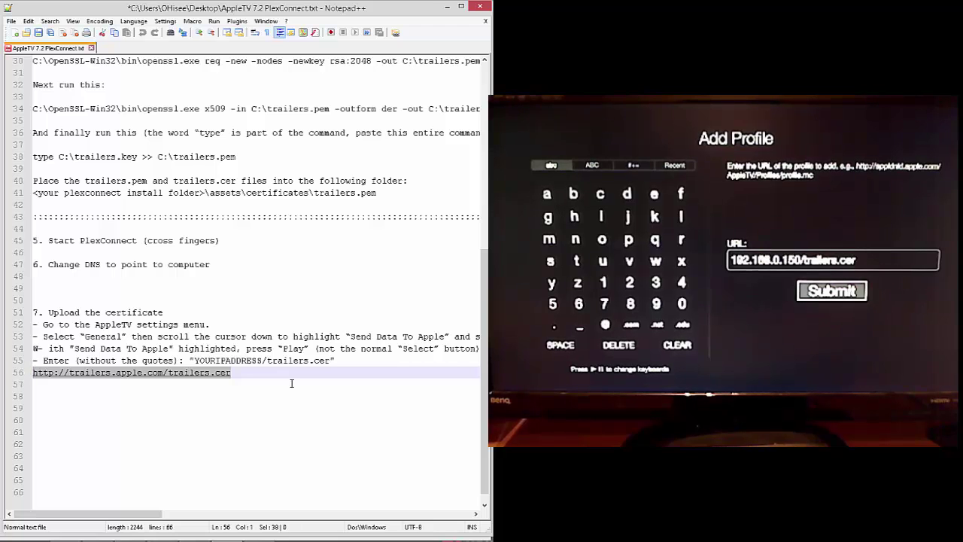
left_click_drag(329, 362, 195, 362)
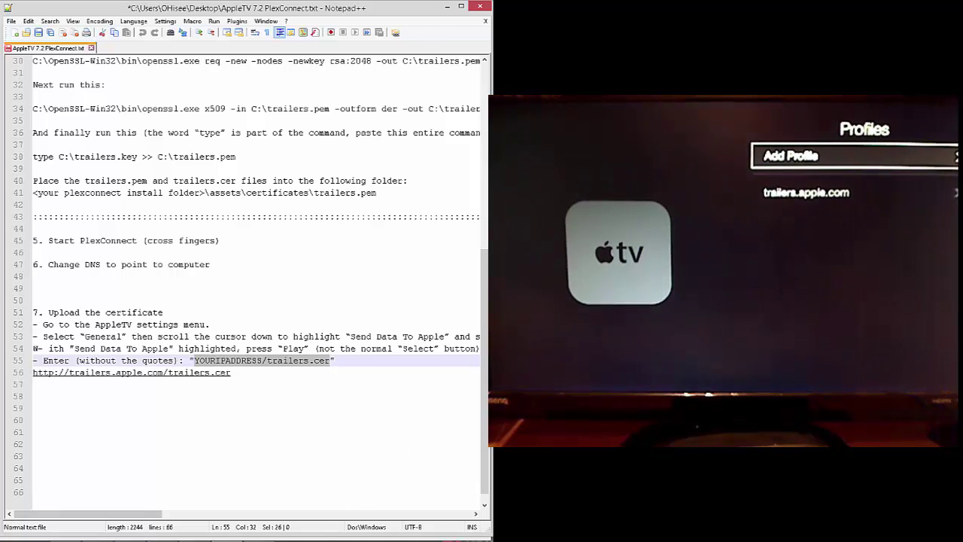
left_click(312, 540)
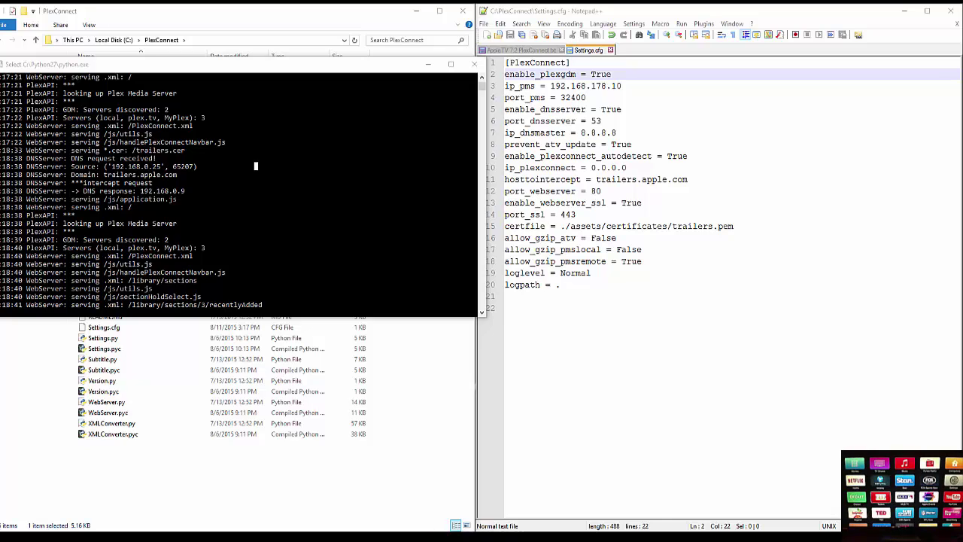
Close the running PlexConnect console and open Settings.cfg from the PlexConnect folder in Notepad++
left_click(478, 323)
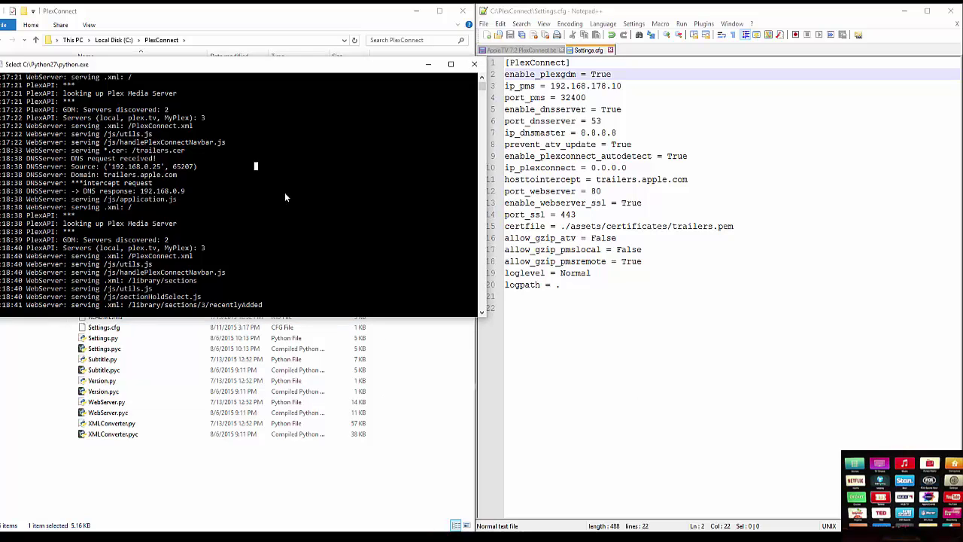
left_click(473, 65)
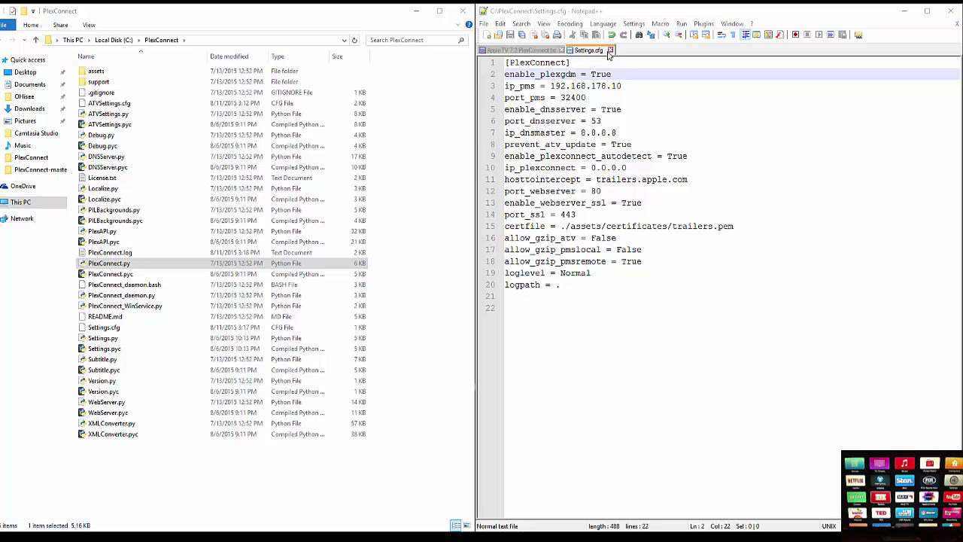
left_click(603, 54)
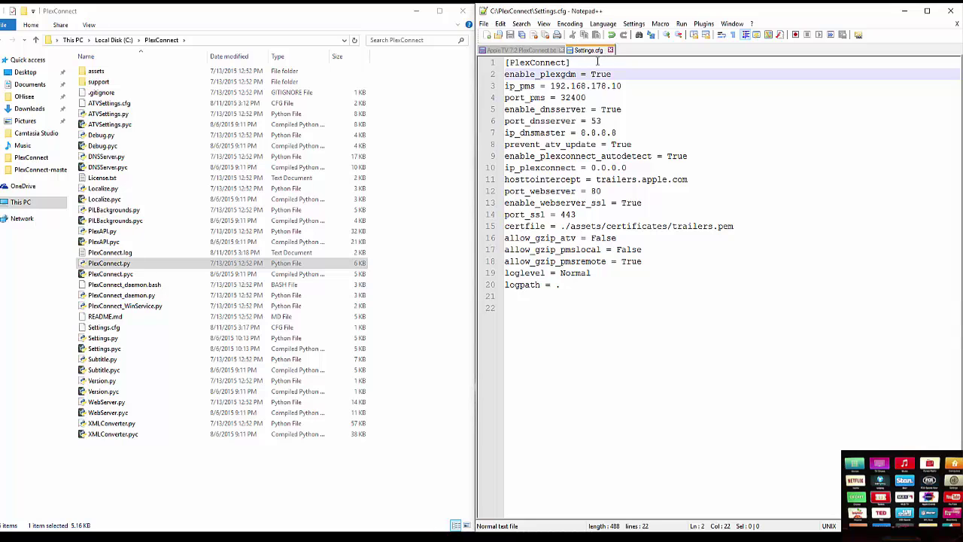
left_click(136, 274)
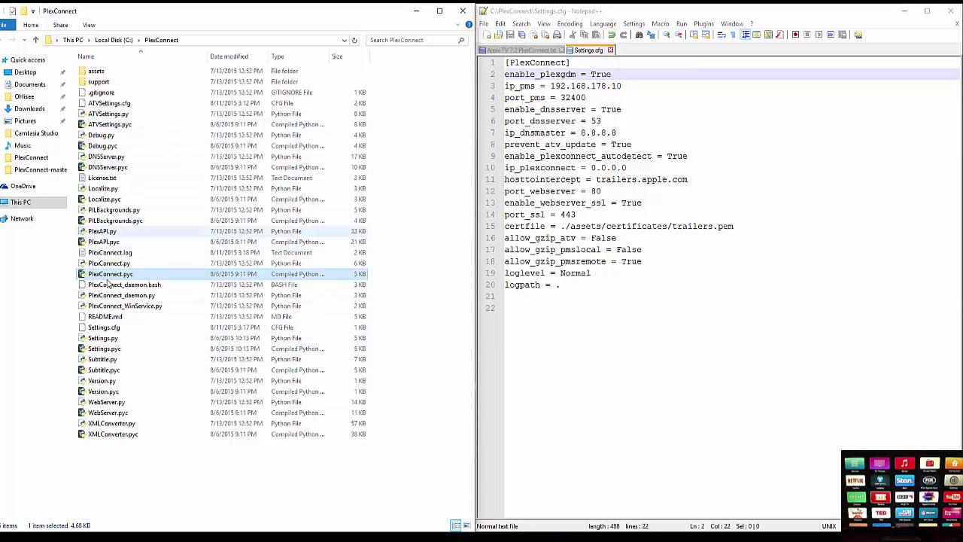
left_click(110, 328)
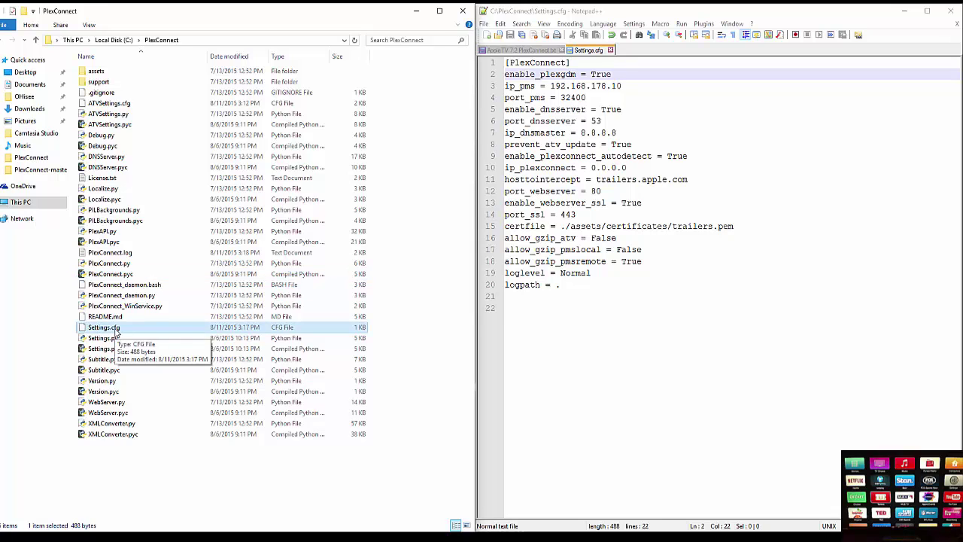
right_click(117, 335)
left_click(170, 121)
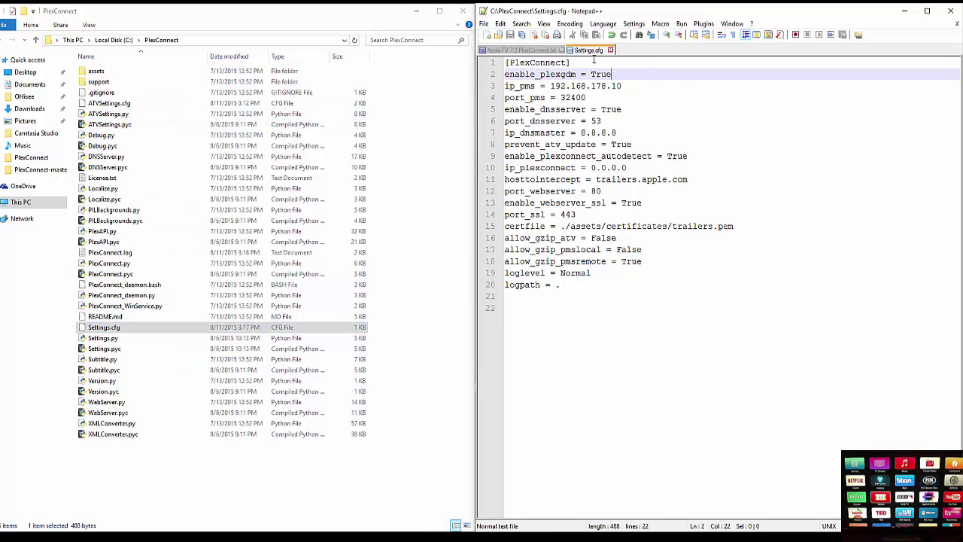
Set enable_plexgdm to False in Settings.cfg
left_click(551, 85)
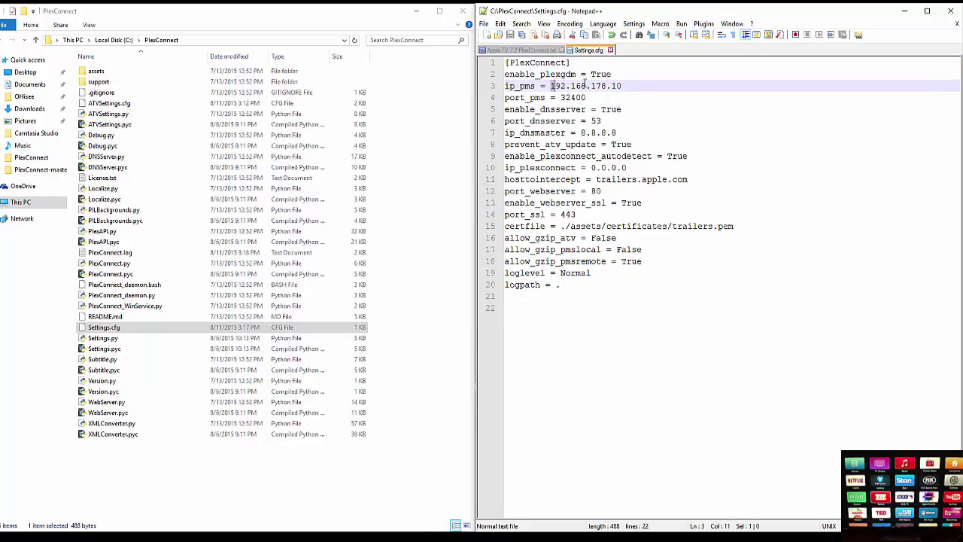
left_click_drag(626, 76, 589, 74)
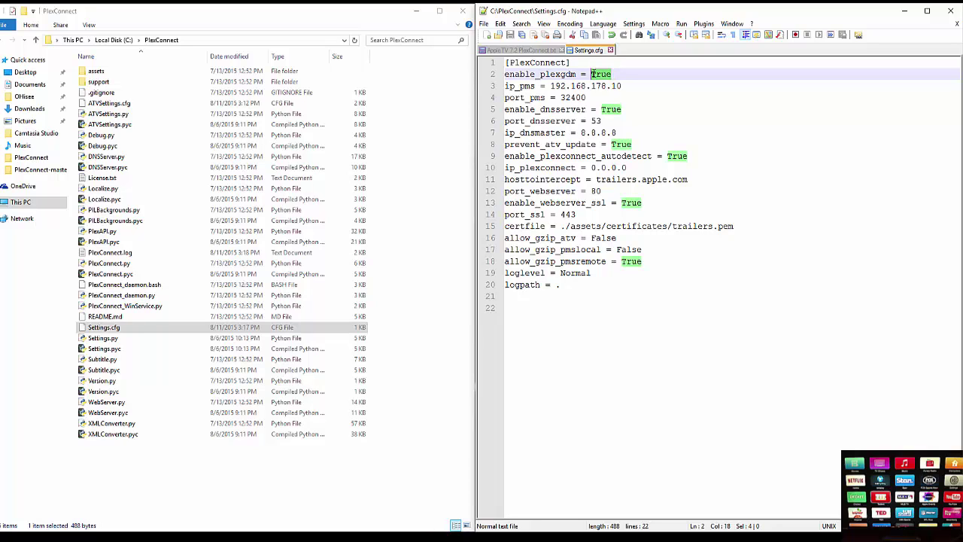
type("Fals")
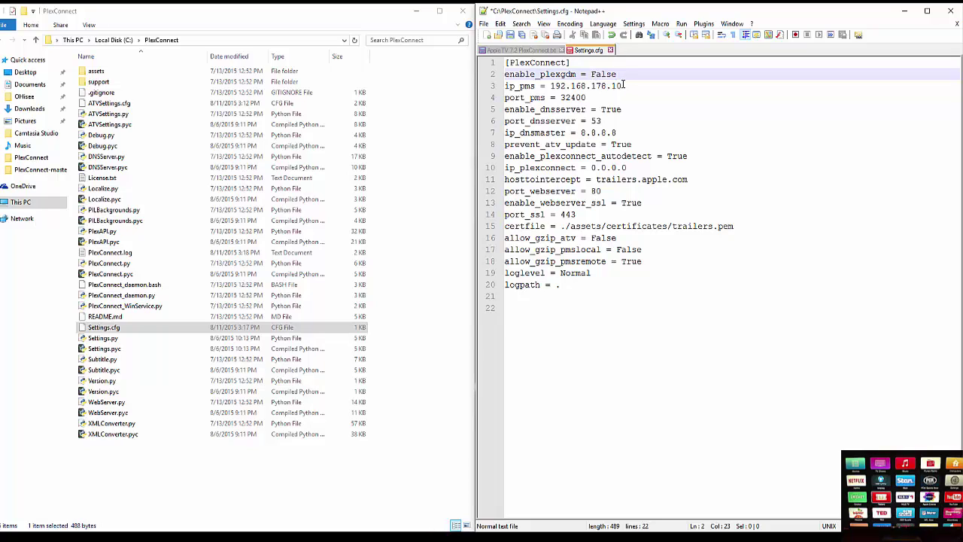
Set ip_pms to 192.168.0.9 in Settings.cfg and save the file
left_click_drag(624, 85, 605, 86)
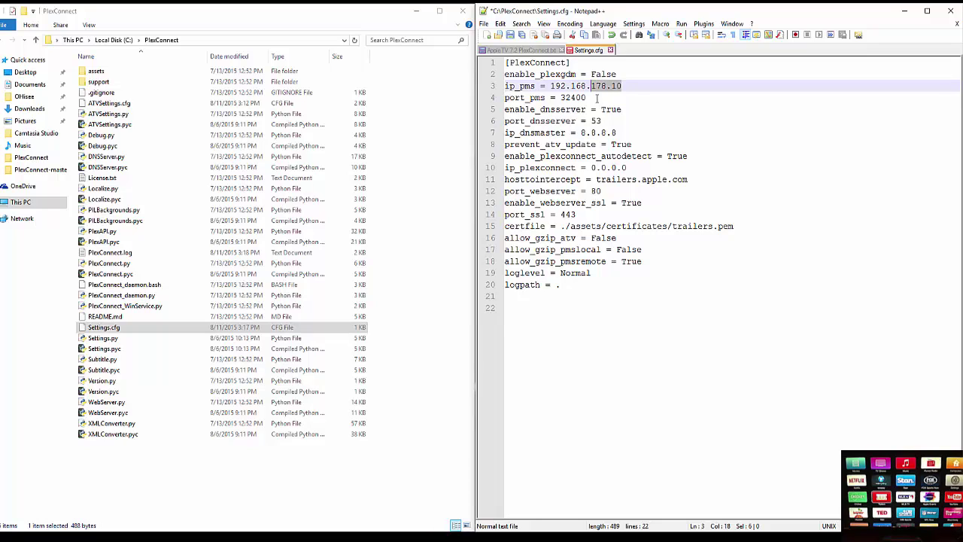
key("BackSpace")
key("Up")
key("Up")
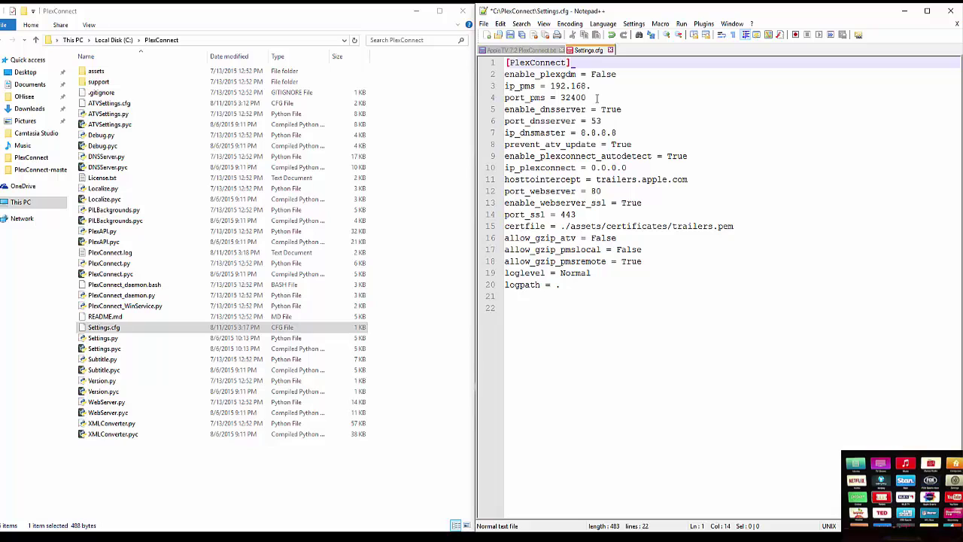
left_click(611, 86)
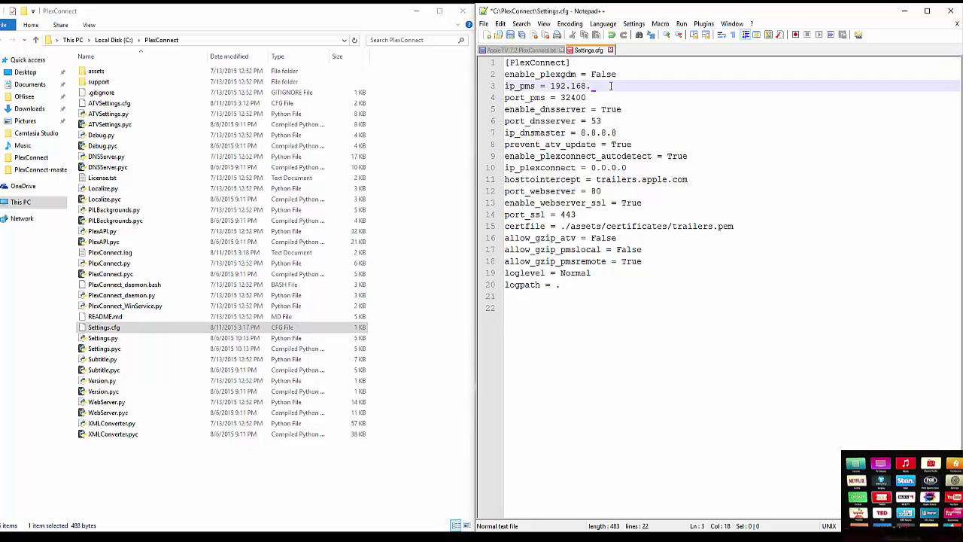
type("0.9")
key("ctrl+s")
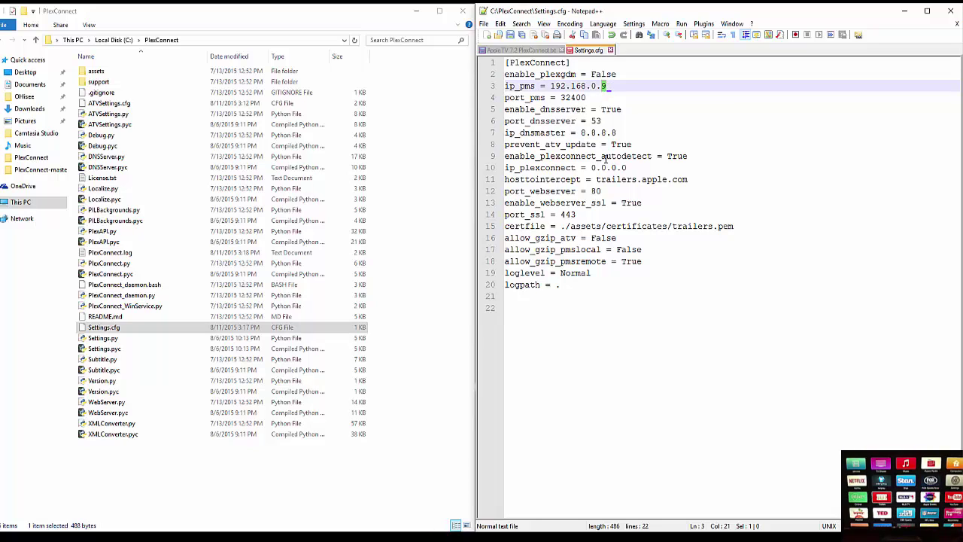
Run PlexConnect.py again from the PlexConnect folder
left_click(126, 265)
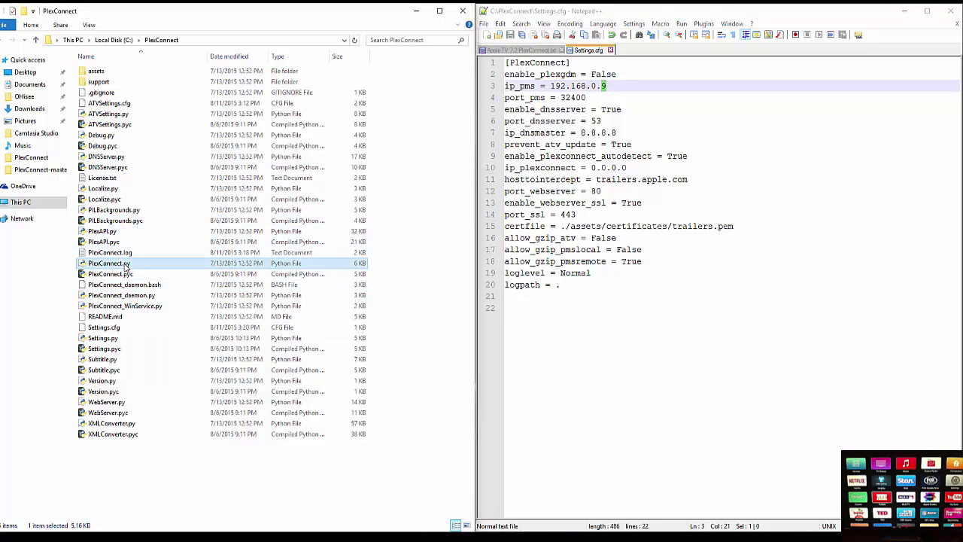
double_click(104, 265)
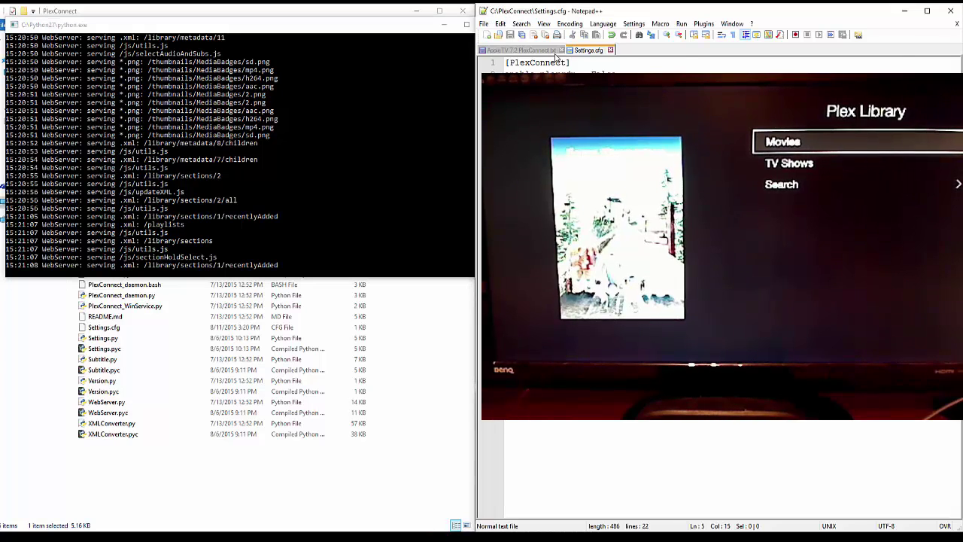
Switch to the AppleTV 7.2 PlexConnect.txt notes and look through them
left_click(531, 50)
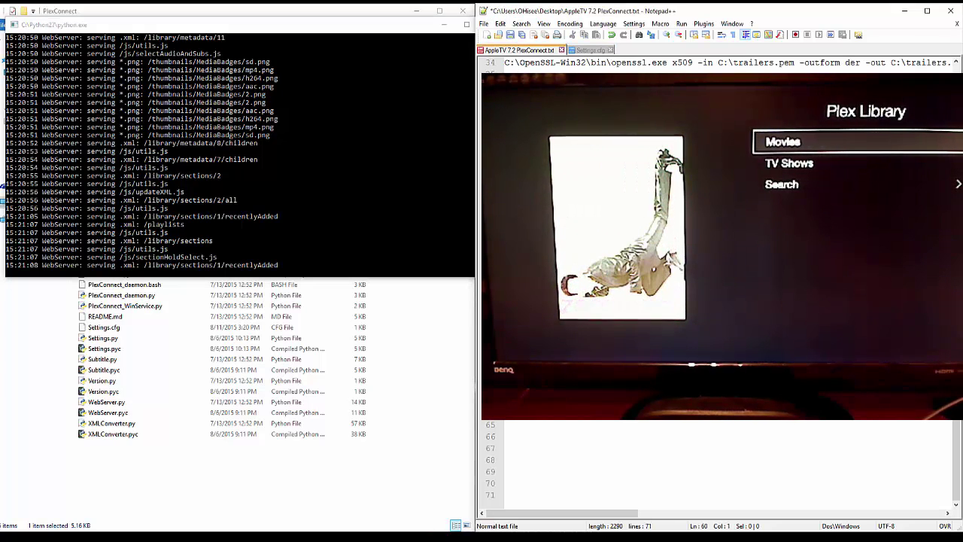
scroll(714, 459, "up", 5)
scroll(715, 459, "down", 8)
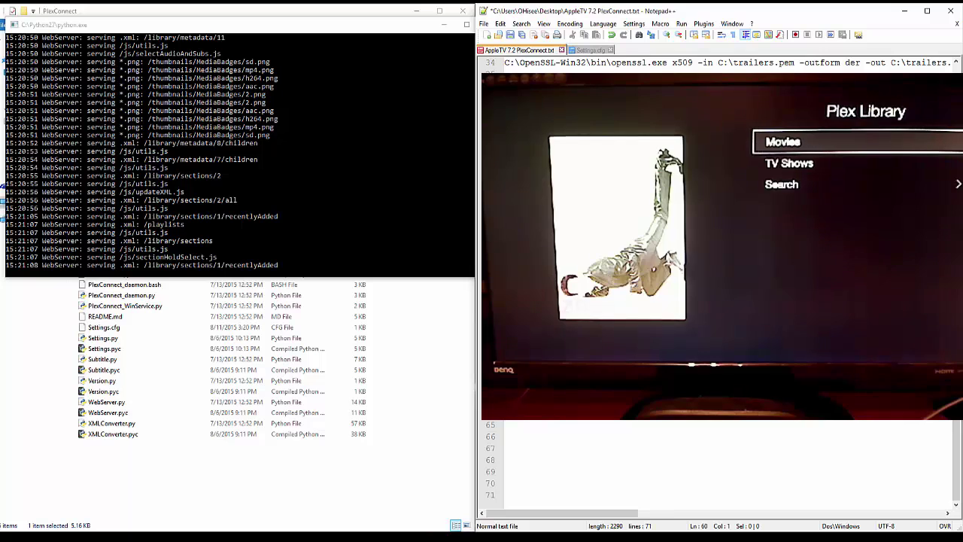